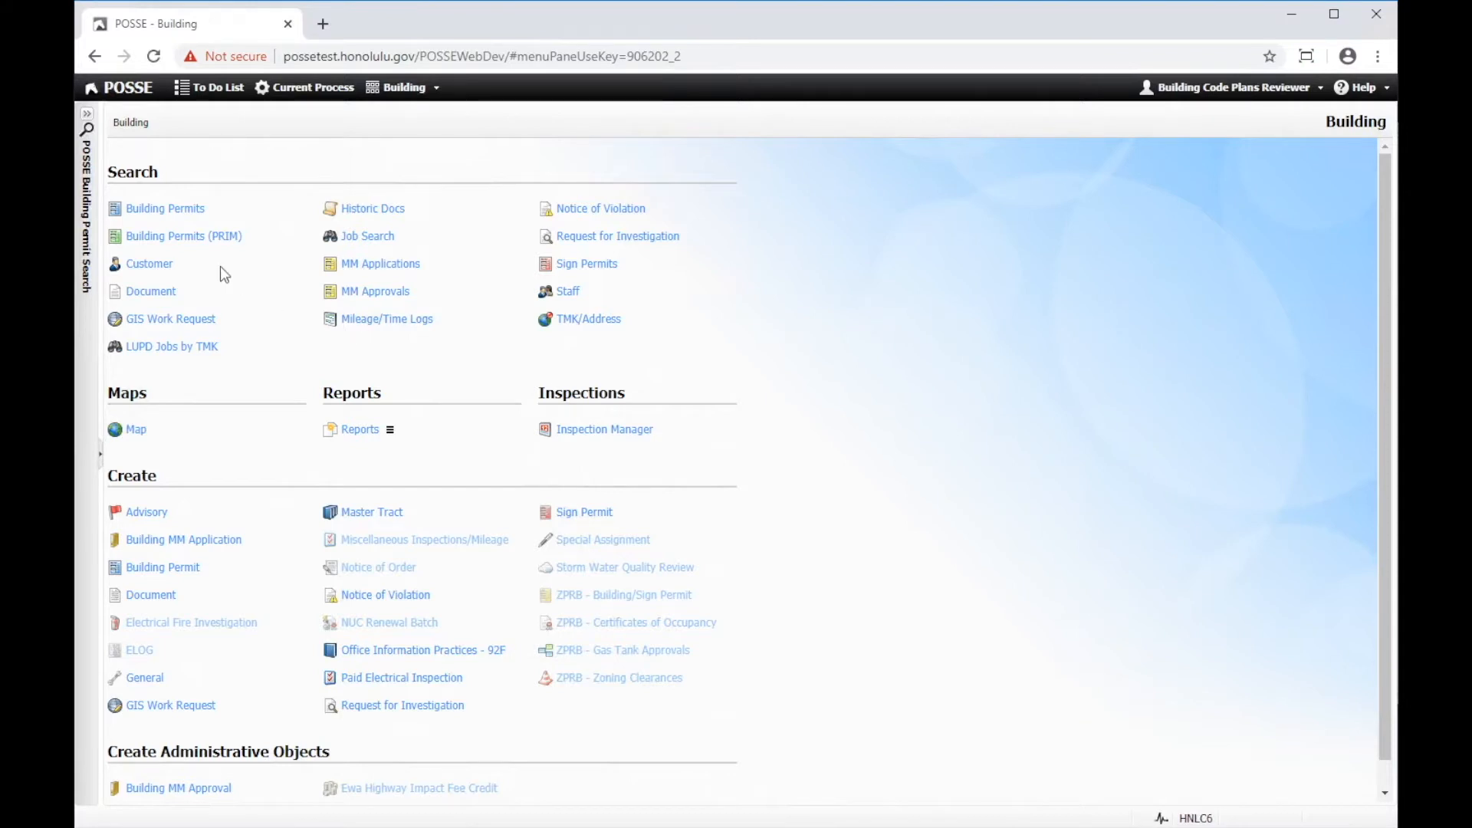
pyautogui.click(166, 209)
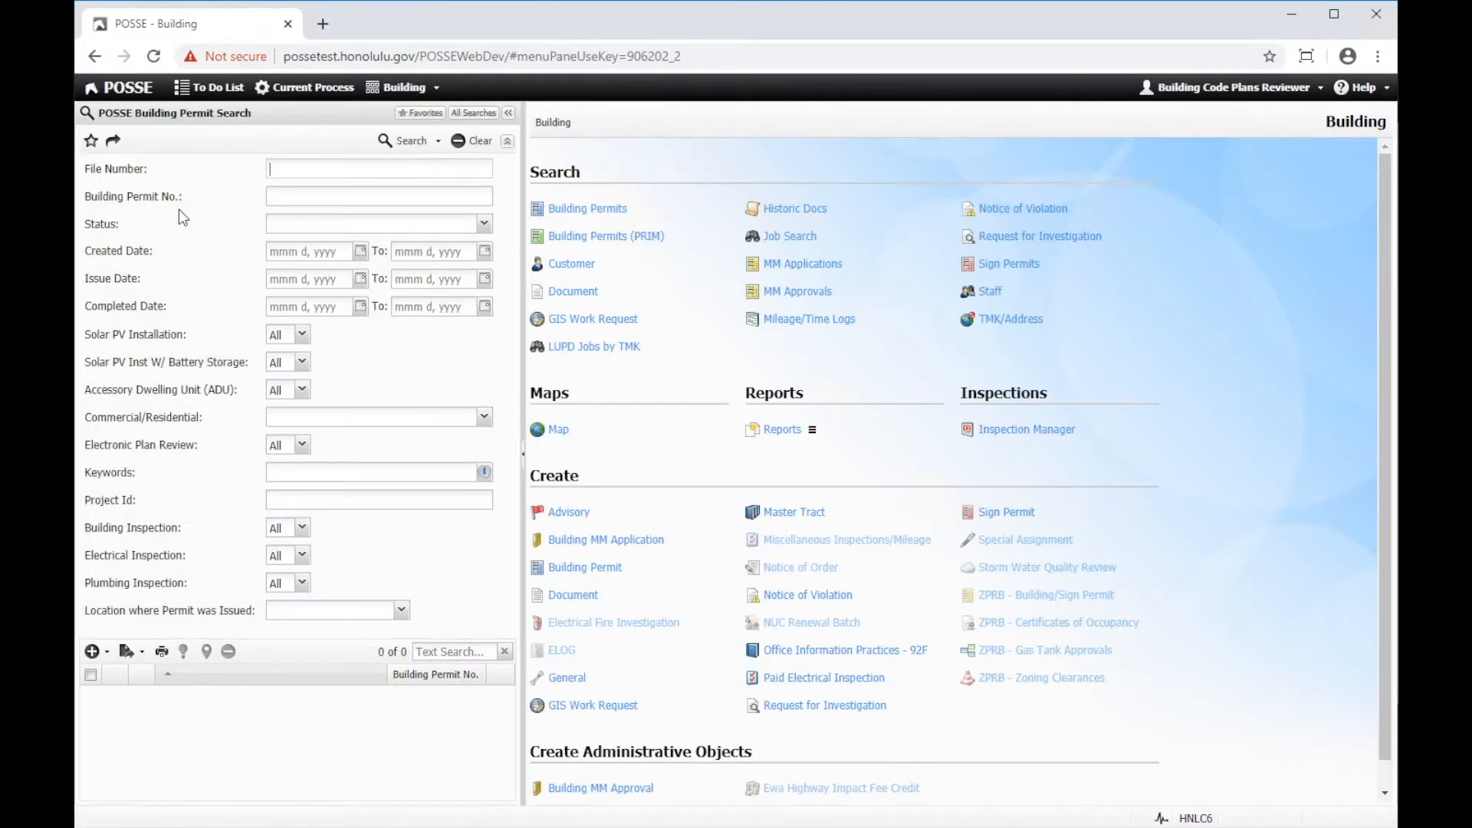
pyautogui.write('A2018-04-0408')
pyautogui.press('Return')
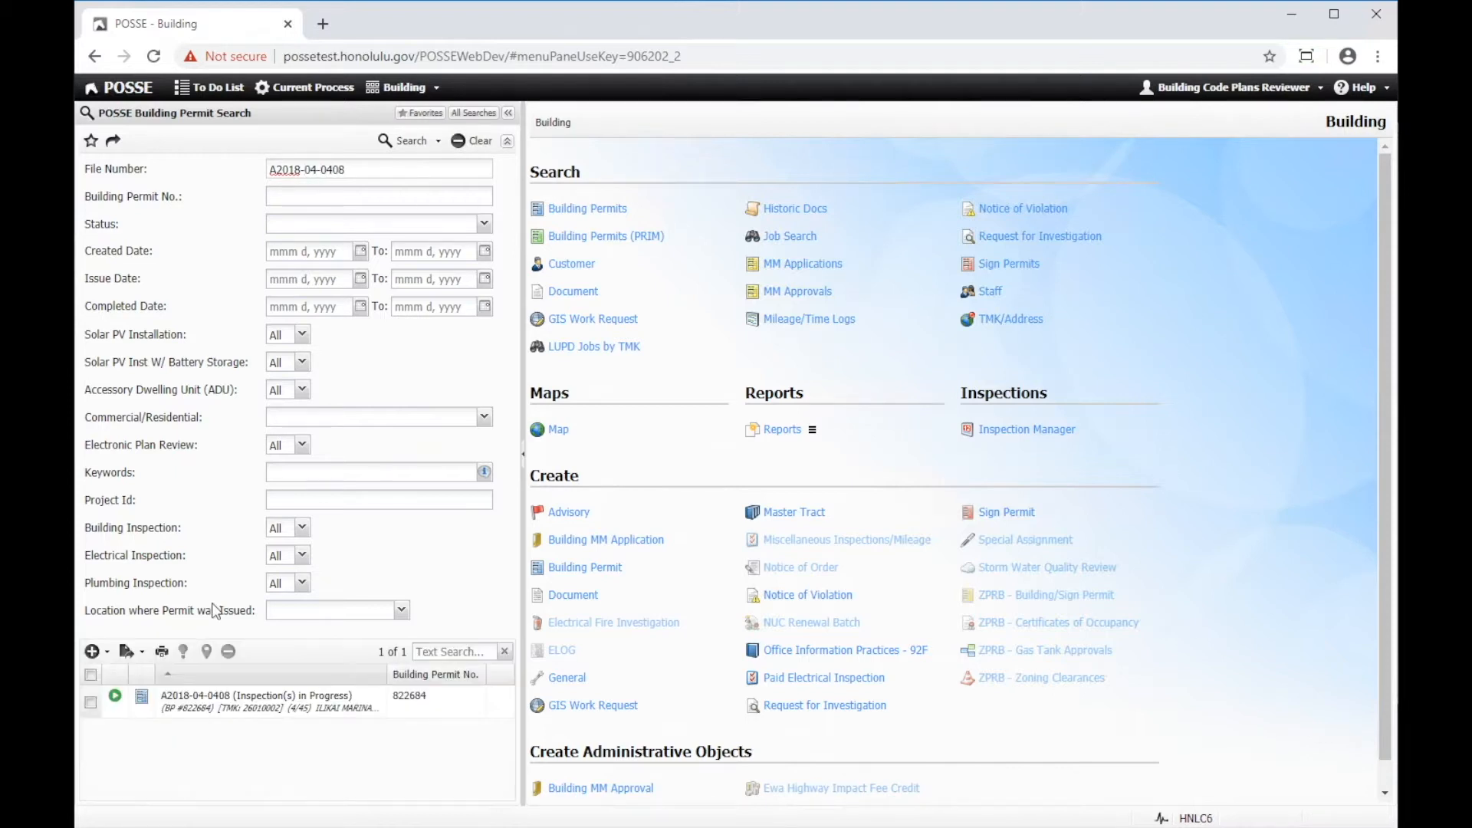
pyautogui.click(218, 712)
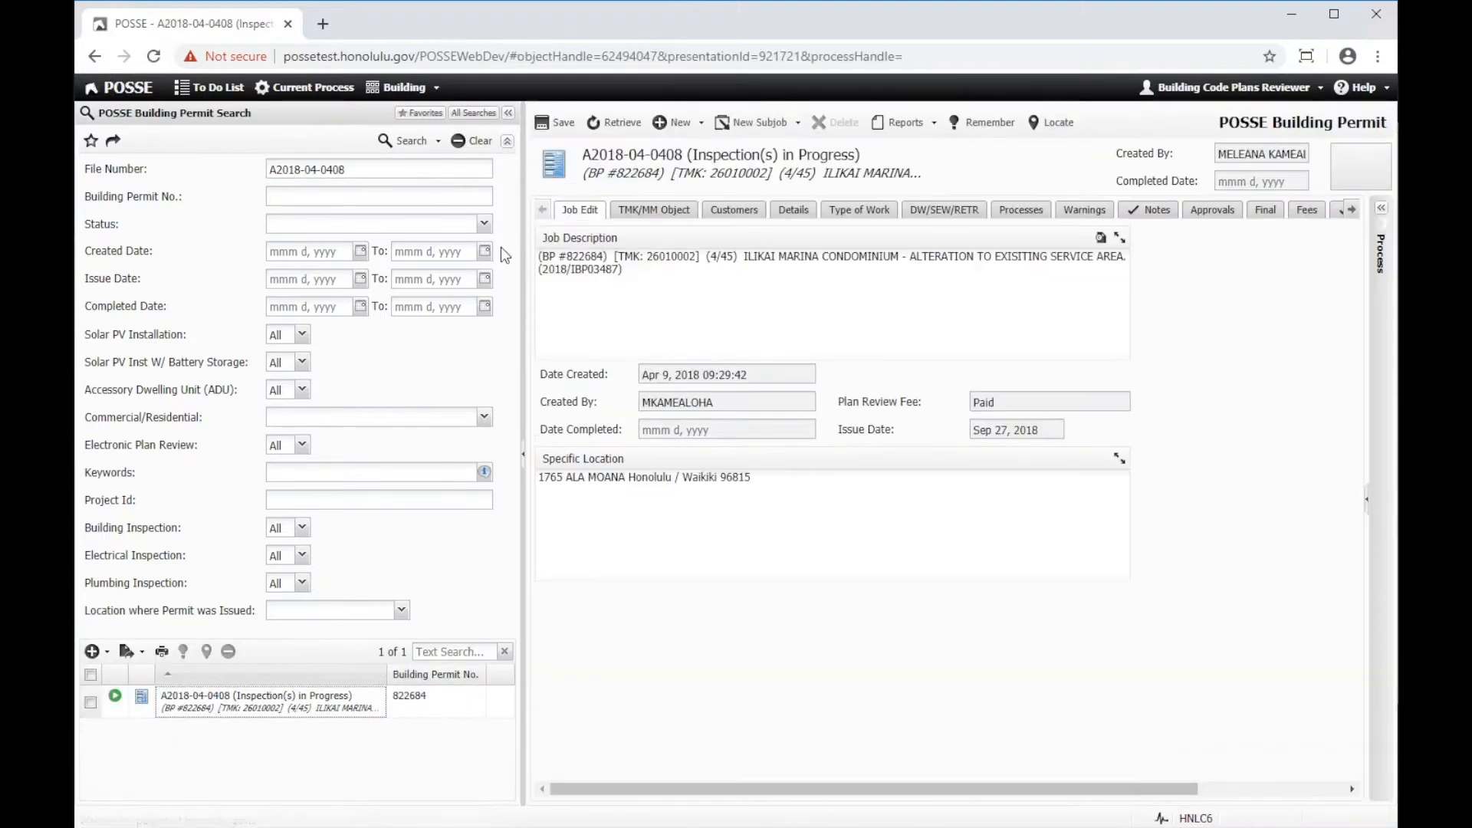
pyautogui.click(508, 113)
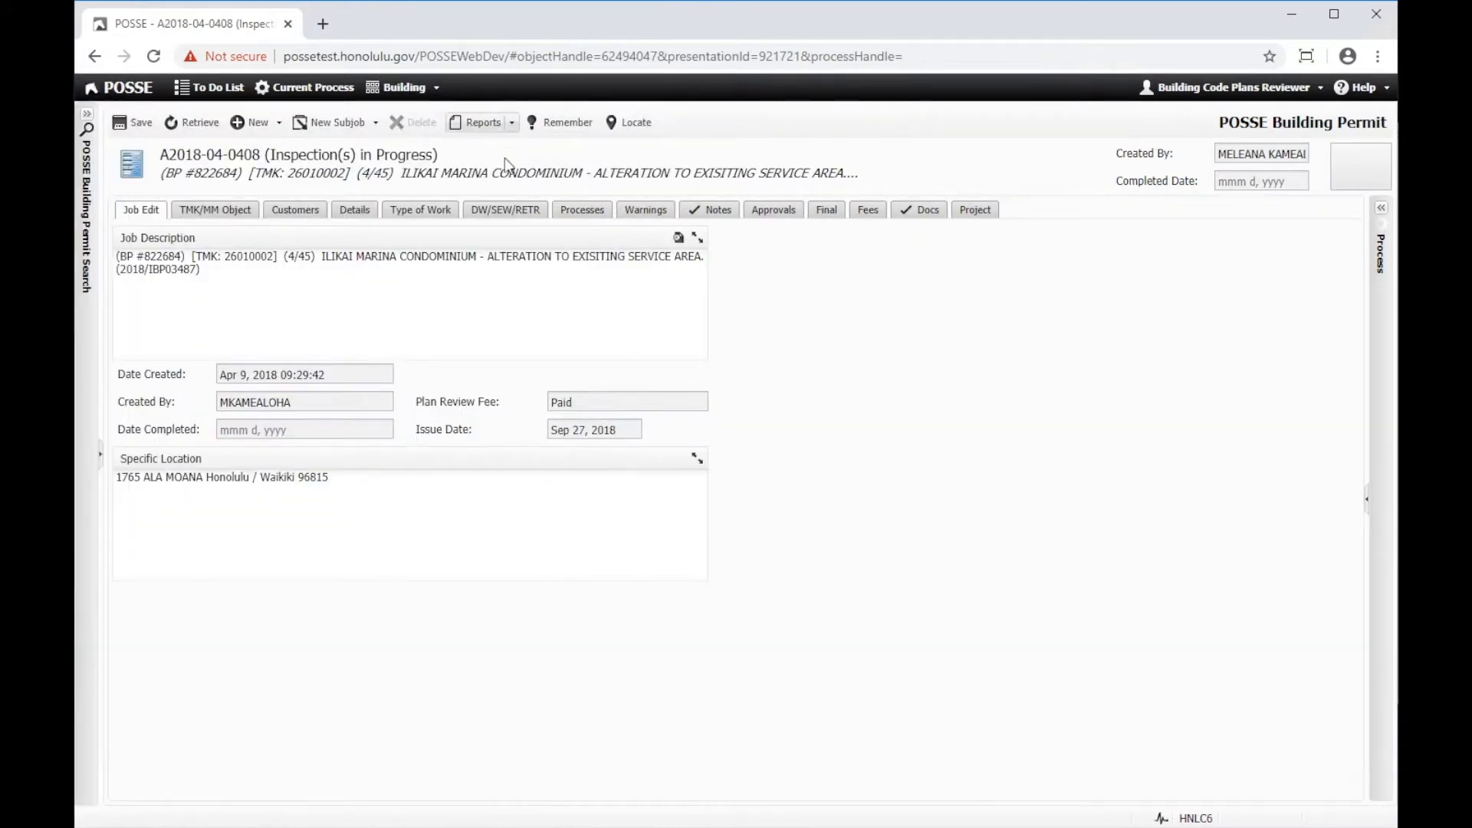
# On the Notes tab, move Note Type after Last Update On and sort by Last Update On, Note Type, then Note
pyautogui.click(719, 215)
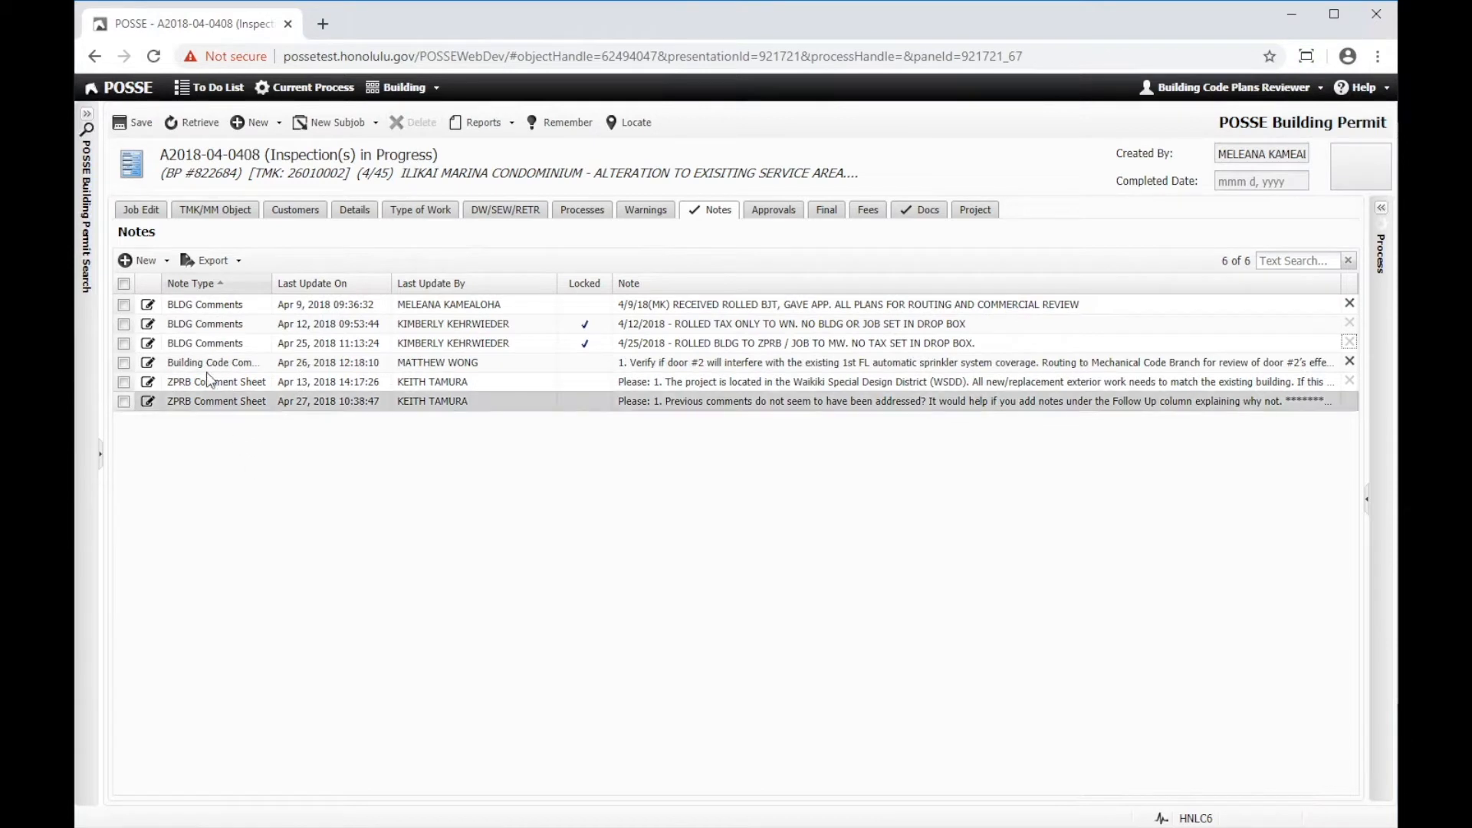
pyautogui.moveTo(221, 290); pyautogui.dragTo(391, 285)
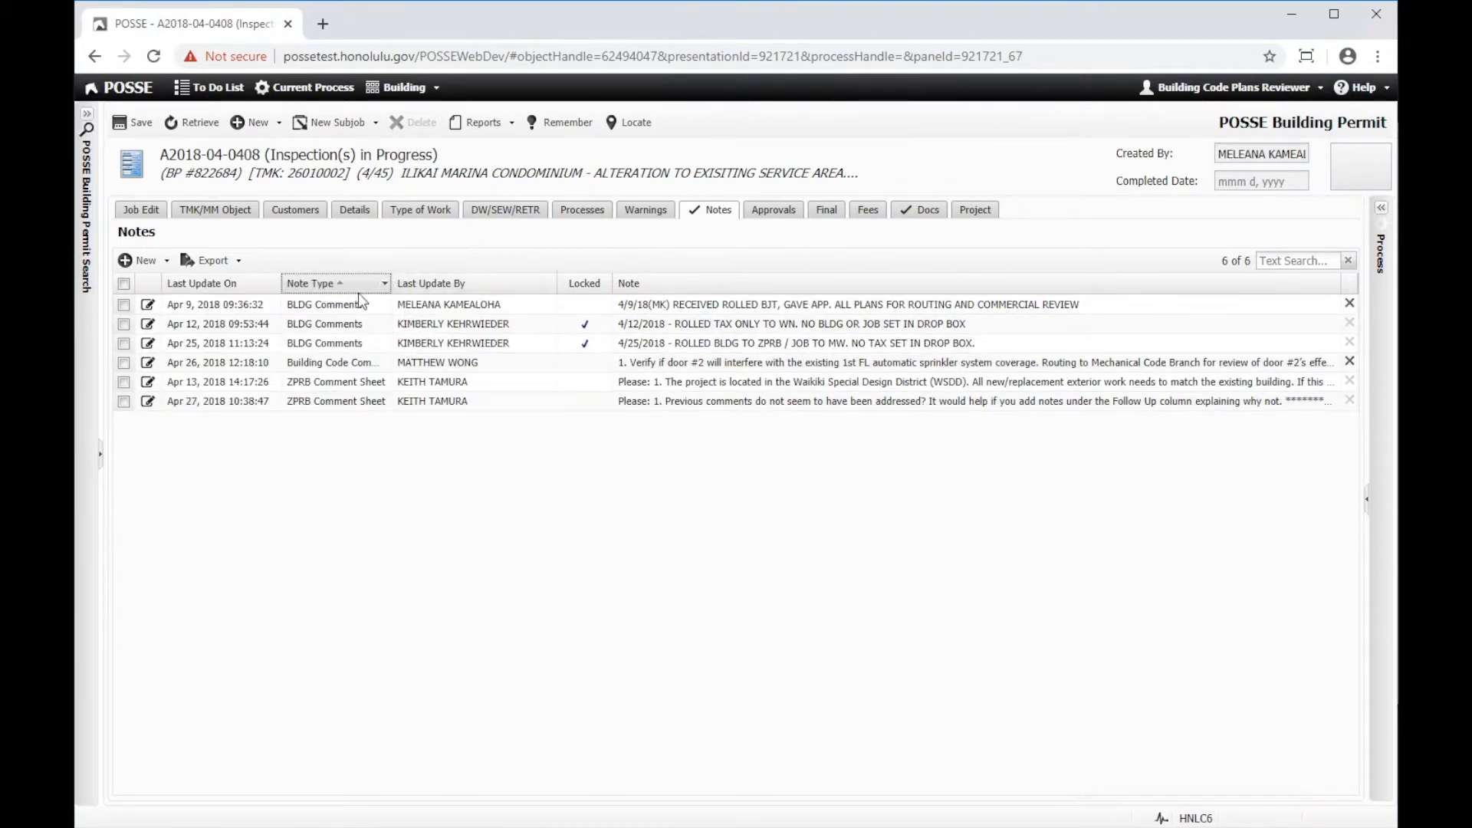
pyautogui.click(219, 285)
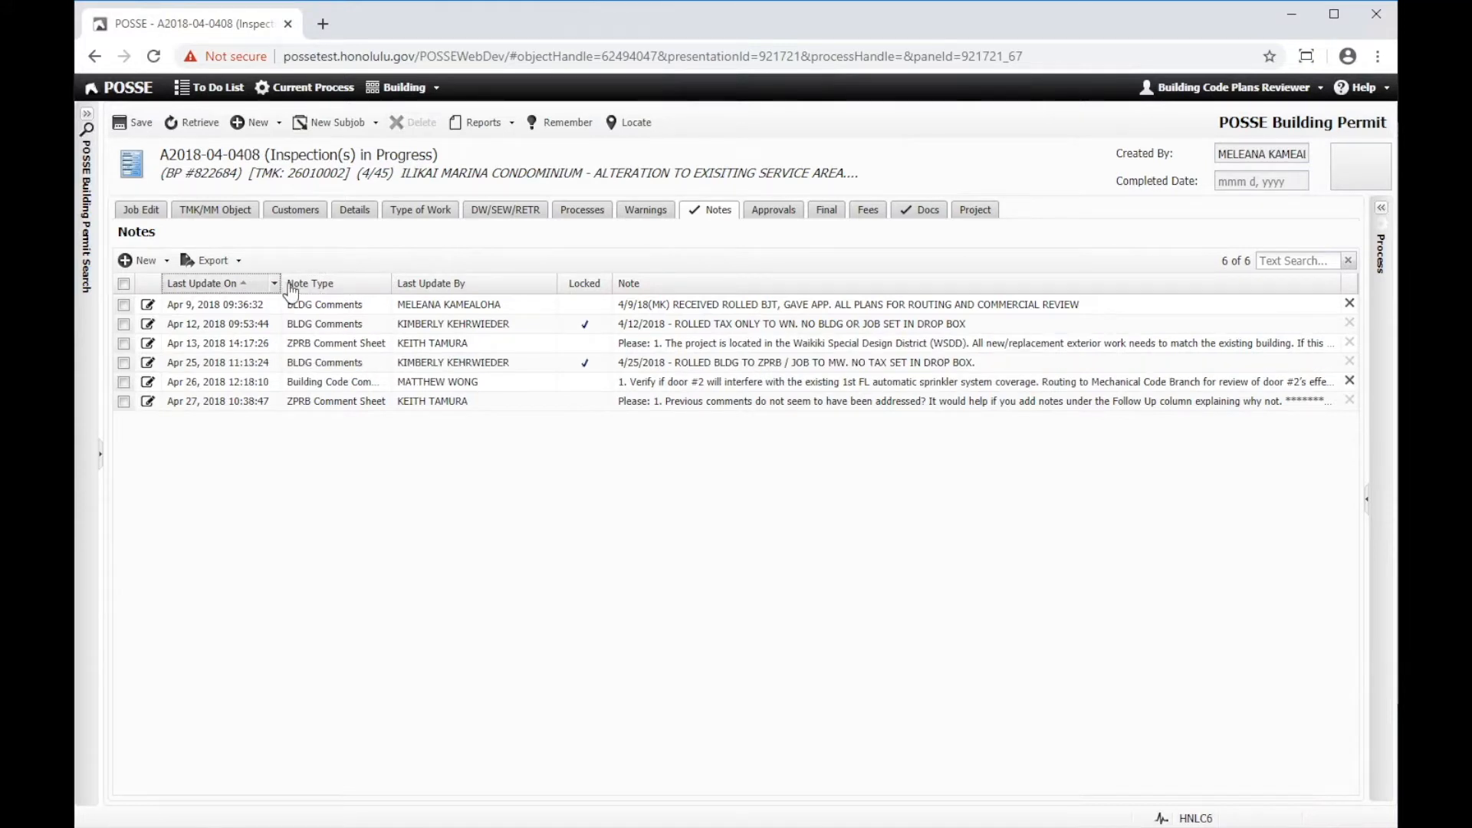
pyautogui.click(320, 282)
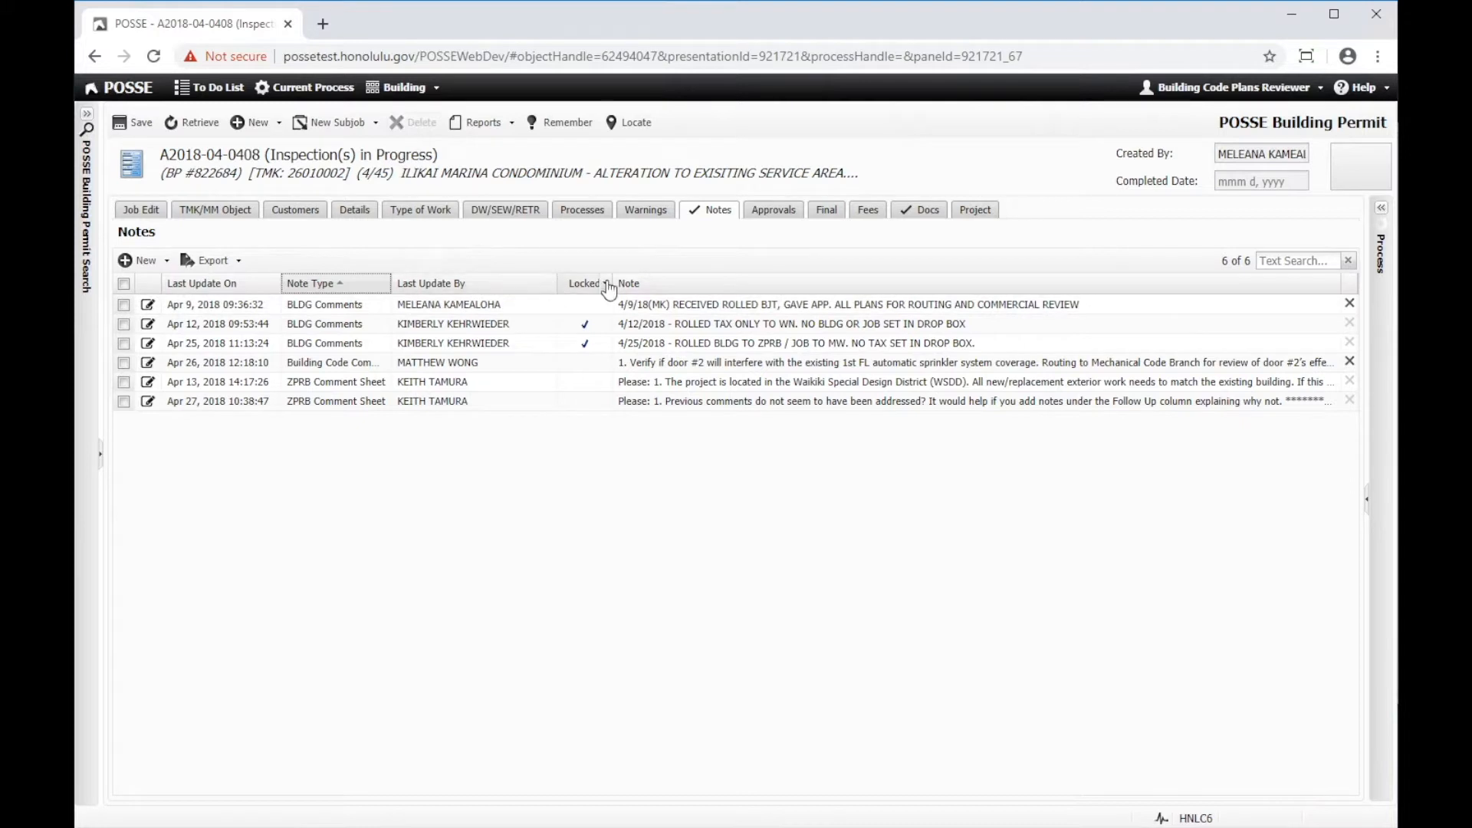
pyautogui.click(632, 284)
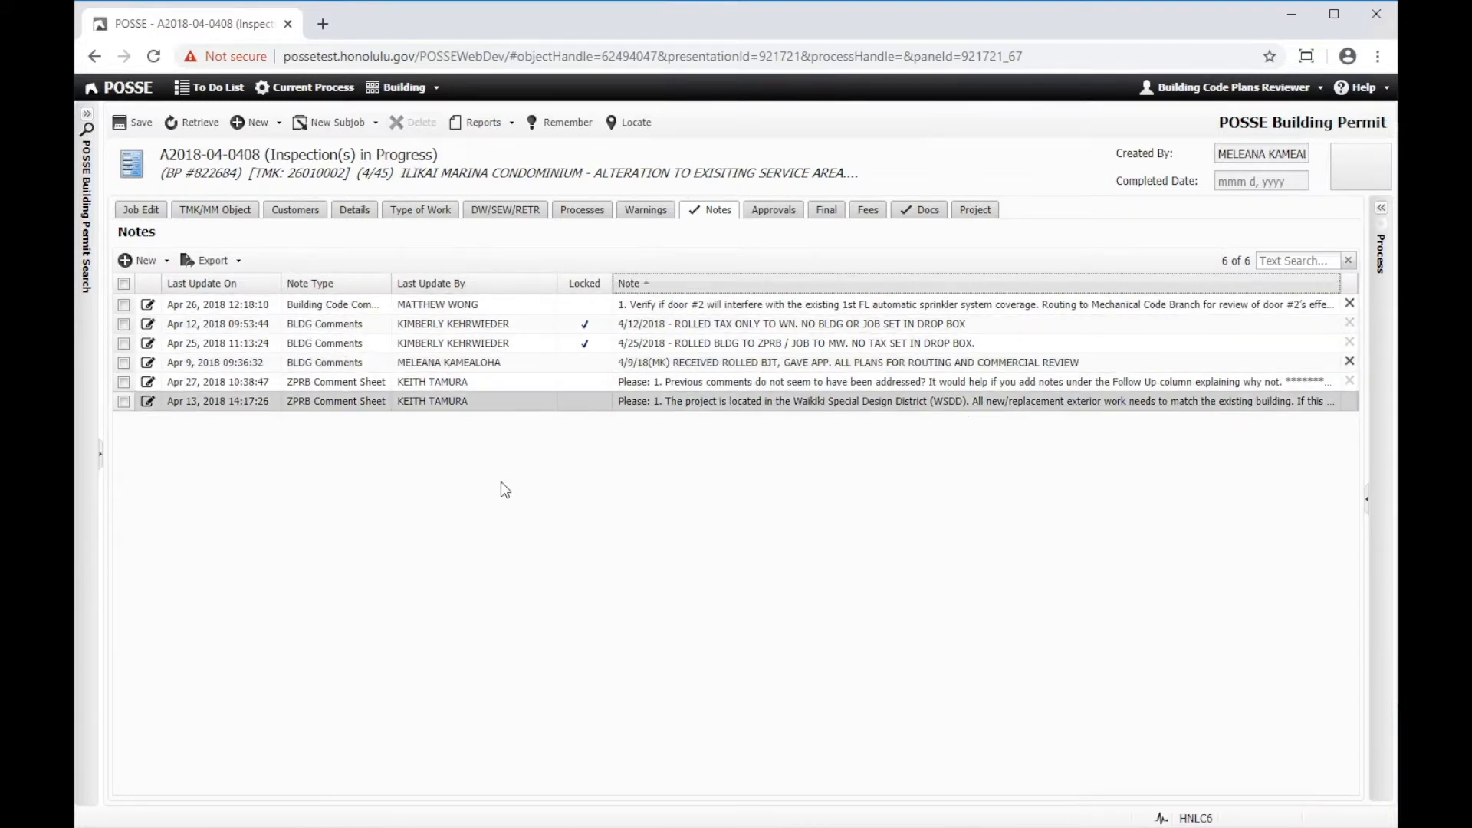
# Export the notes to Notes2.xlsx, then filter them by 'Drop box' and clear the filter
pyautogui.click(237, 262)
pyautogui.click(239, 287)
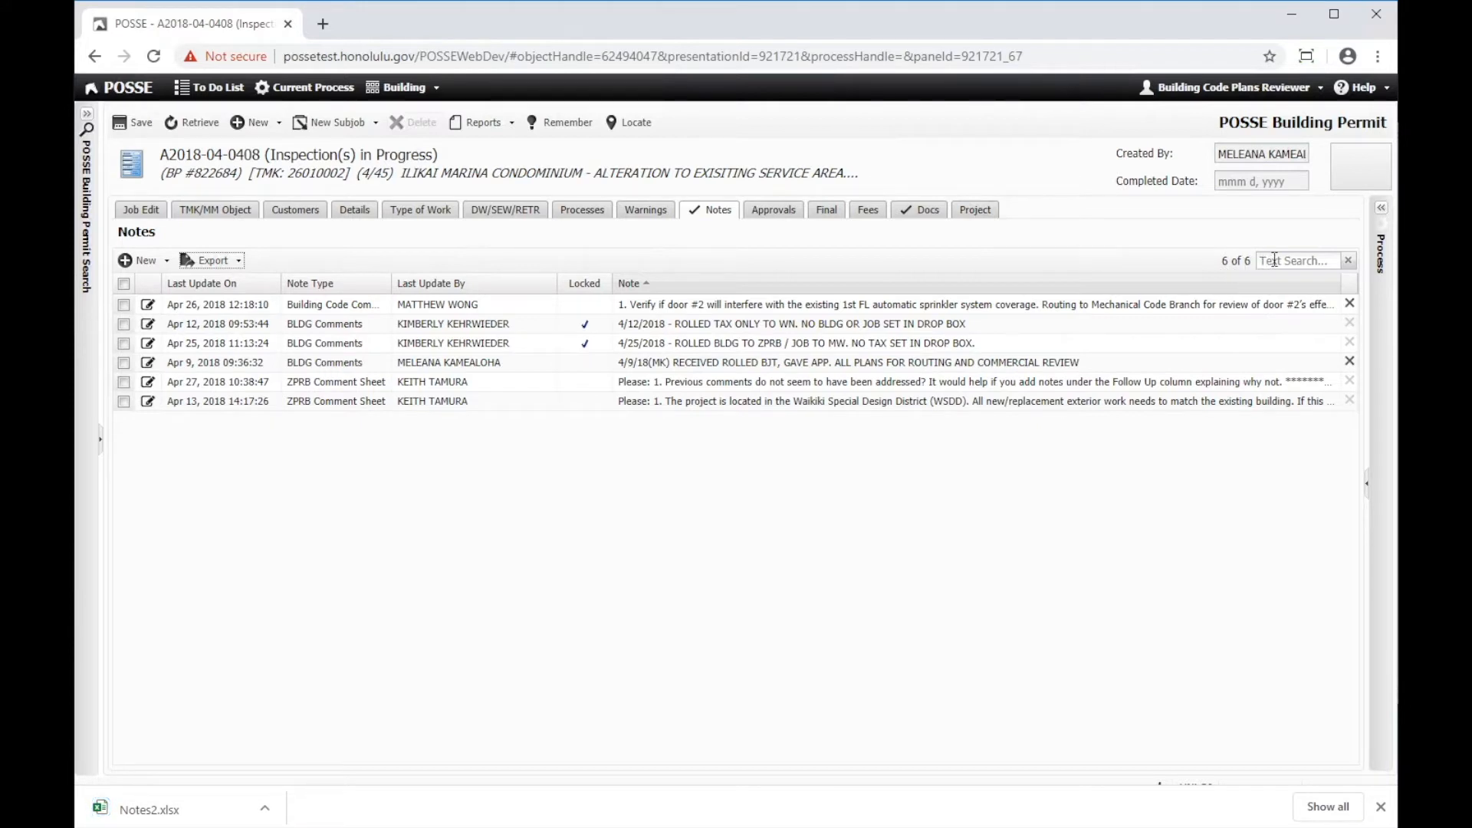
pyautogui.click(1274, 260)
pyautogui.click(1274, 260)
pyautogui.write('Drop box')
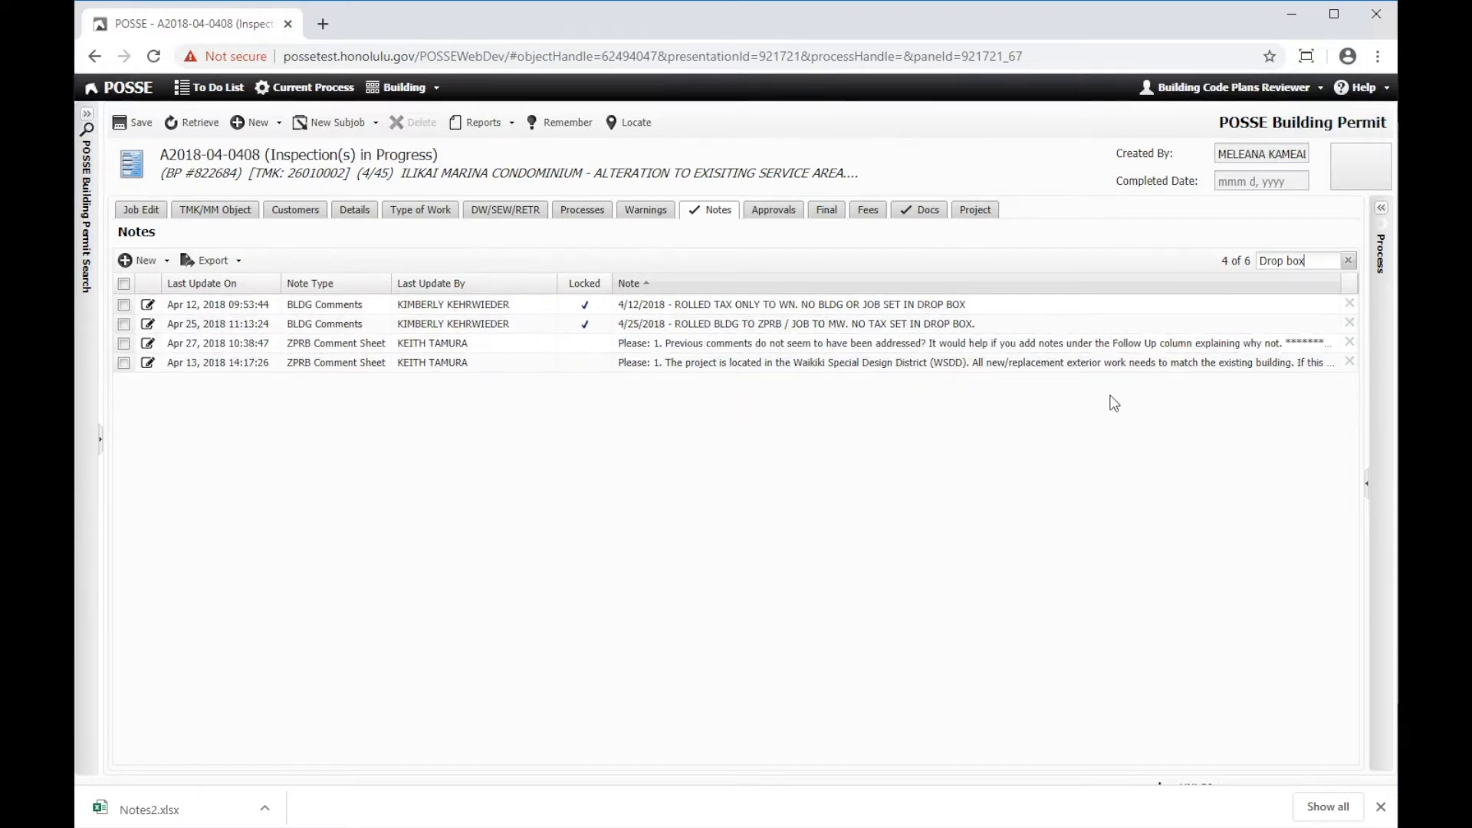
pyautogui.click(1348, 263)
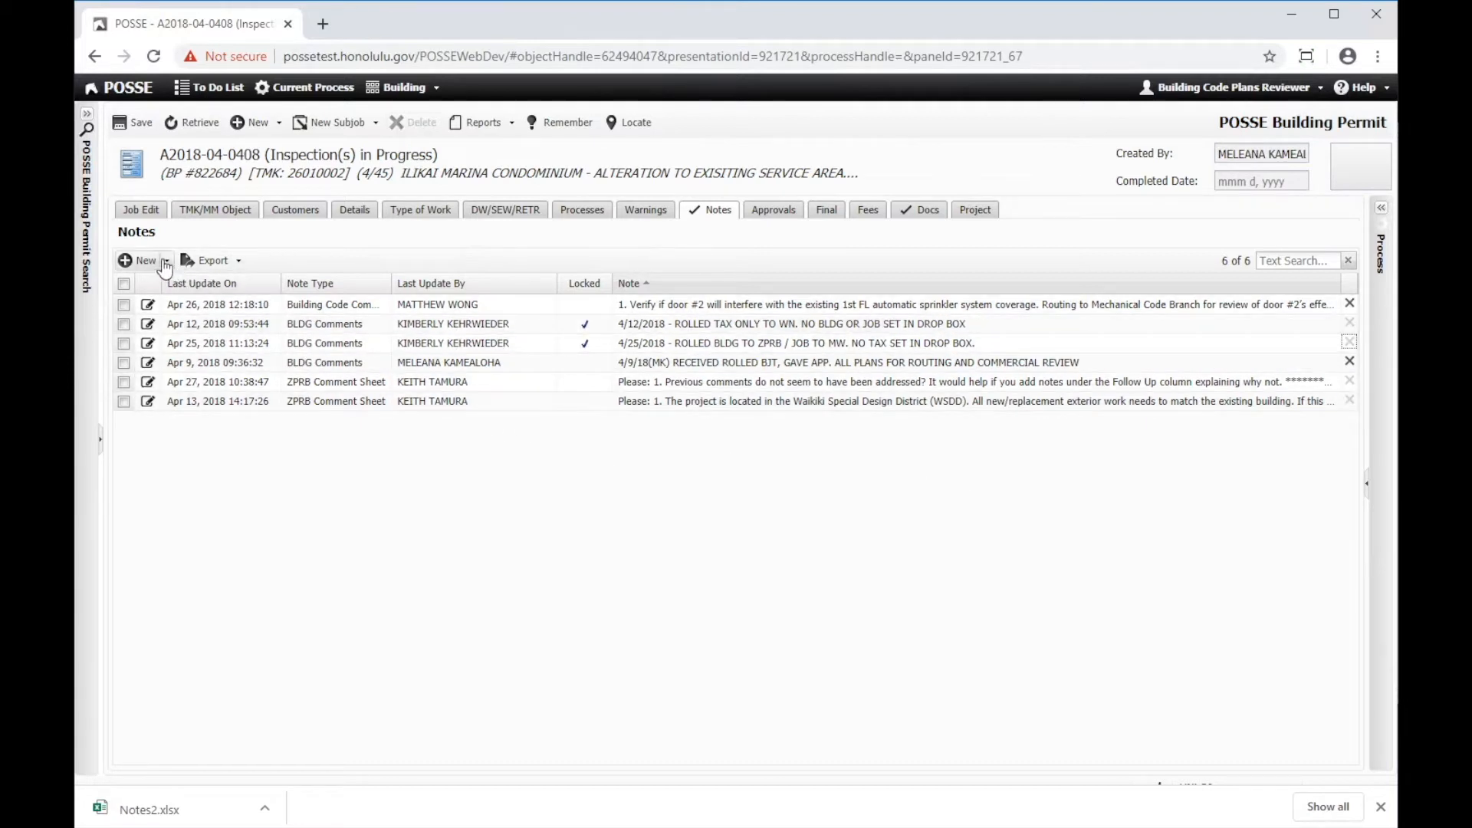
# Add a BLDG Comments note reading 'These are my comments.' and save the permit
pyautogui.click(163, 263)
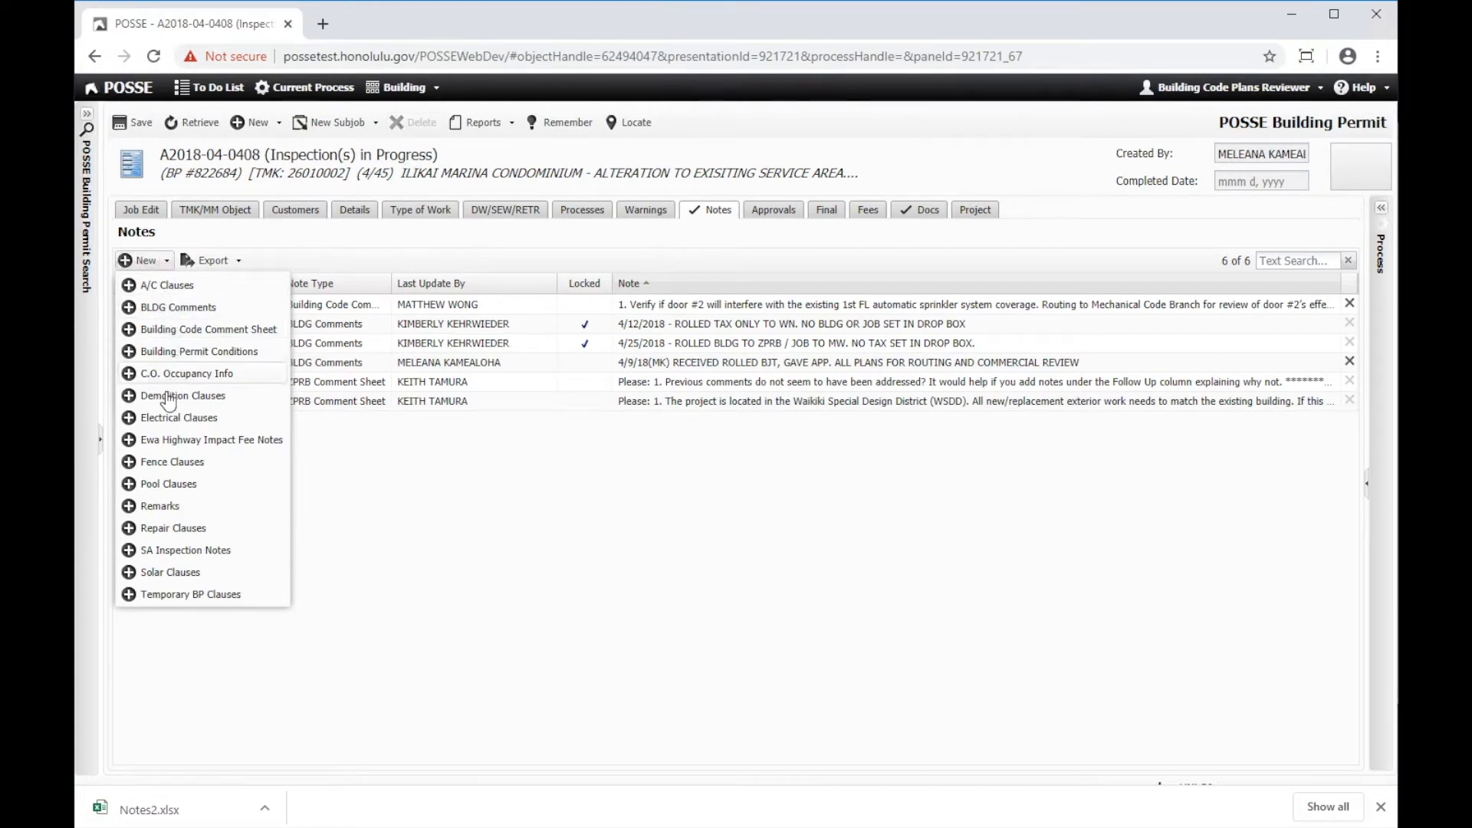
pyautogui.click(173, 311)
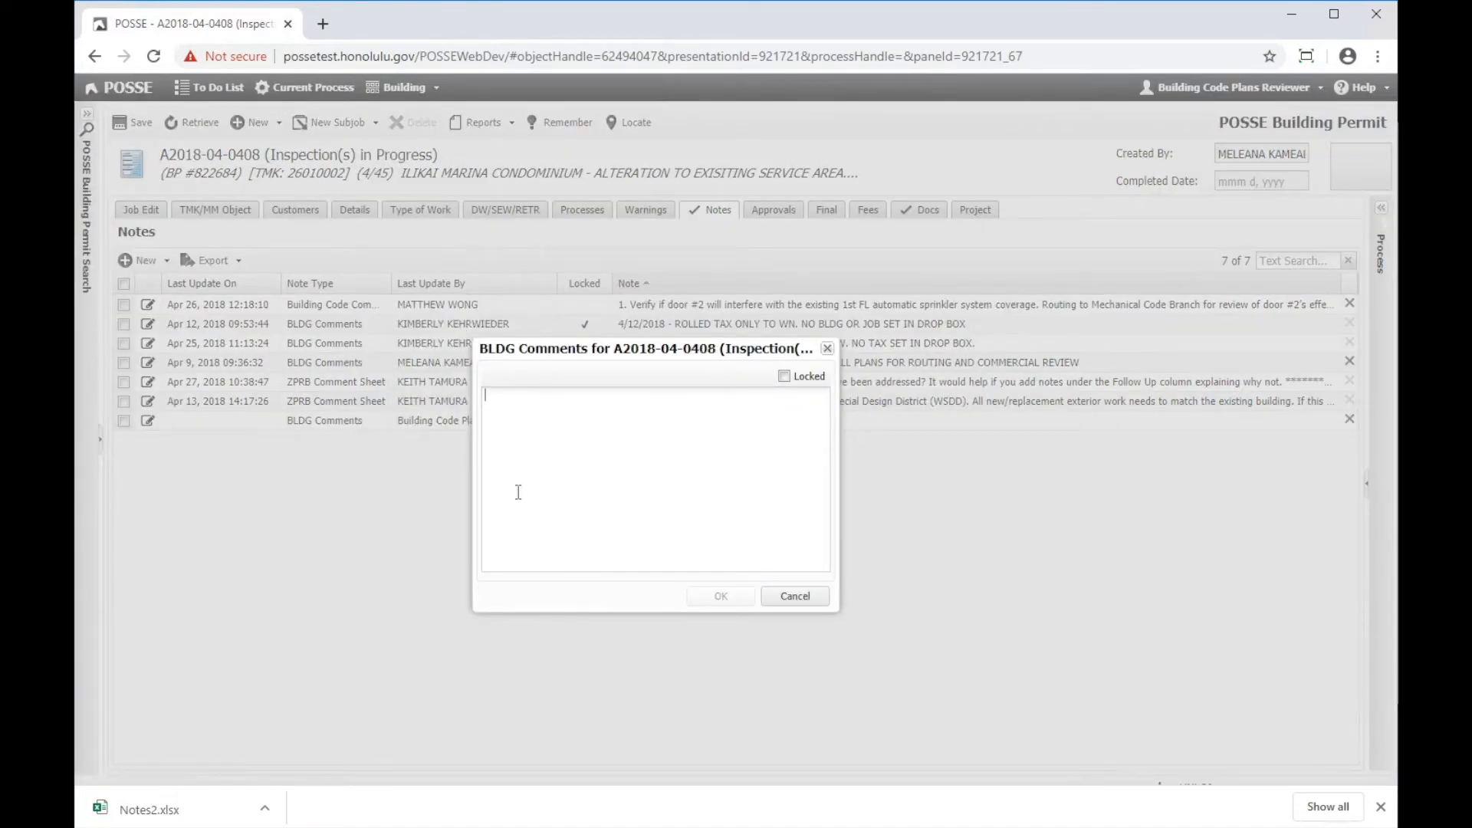
pyautogui.write('The')
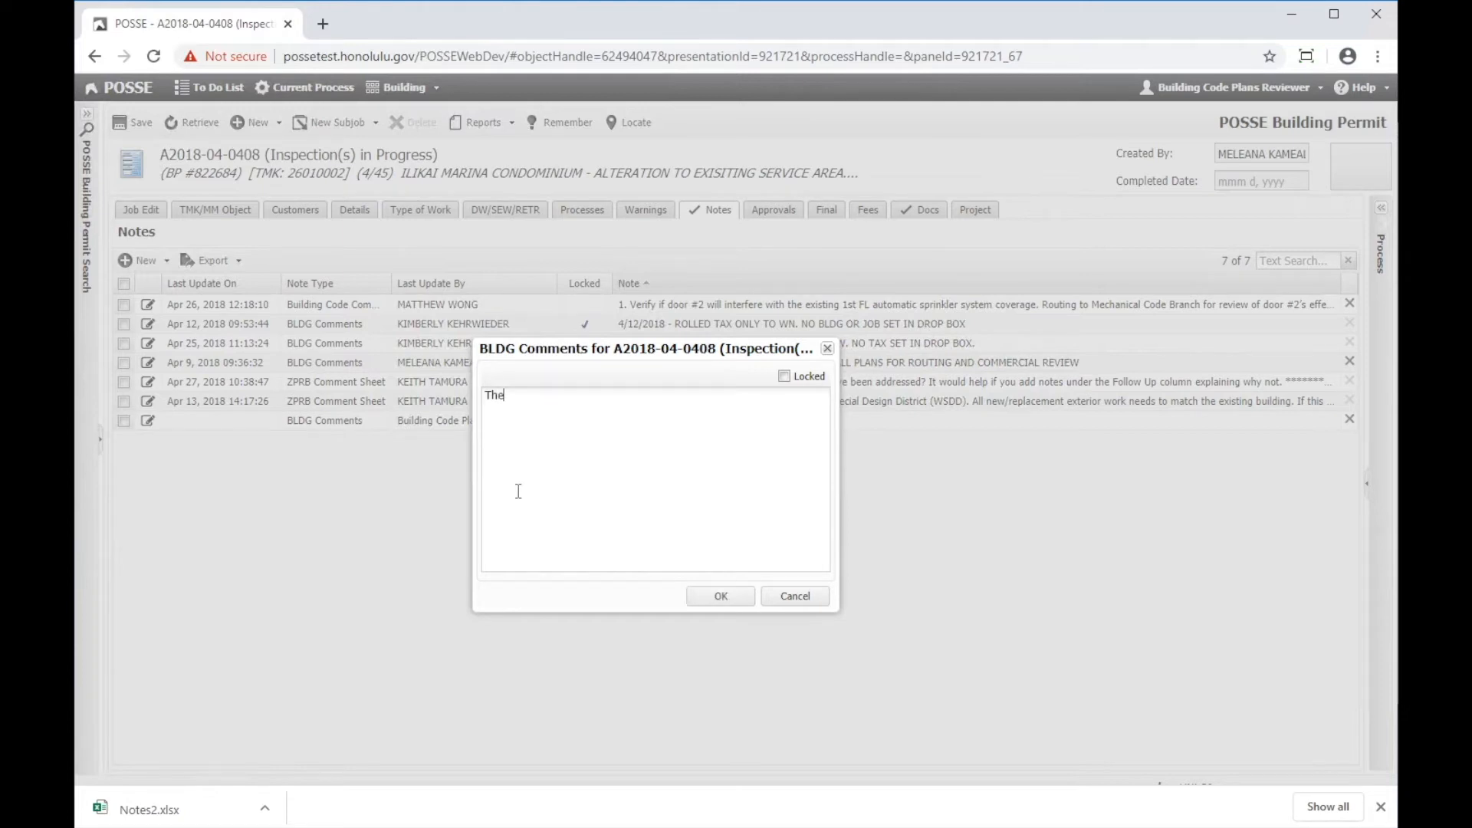
pyautogui.write('se are my comments/')
pyautogui.click(726, 596)
pyautogui.click(135, 123)
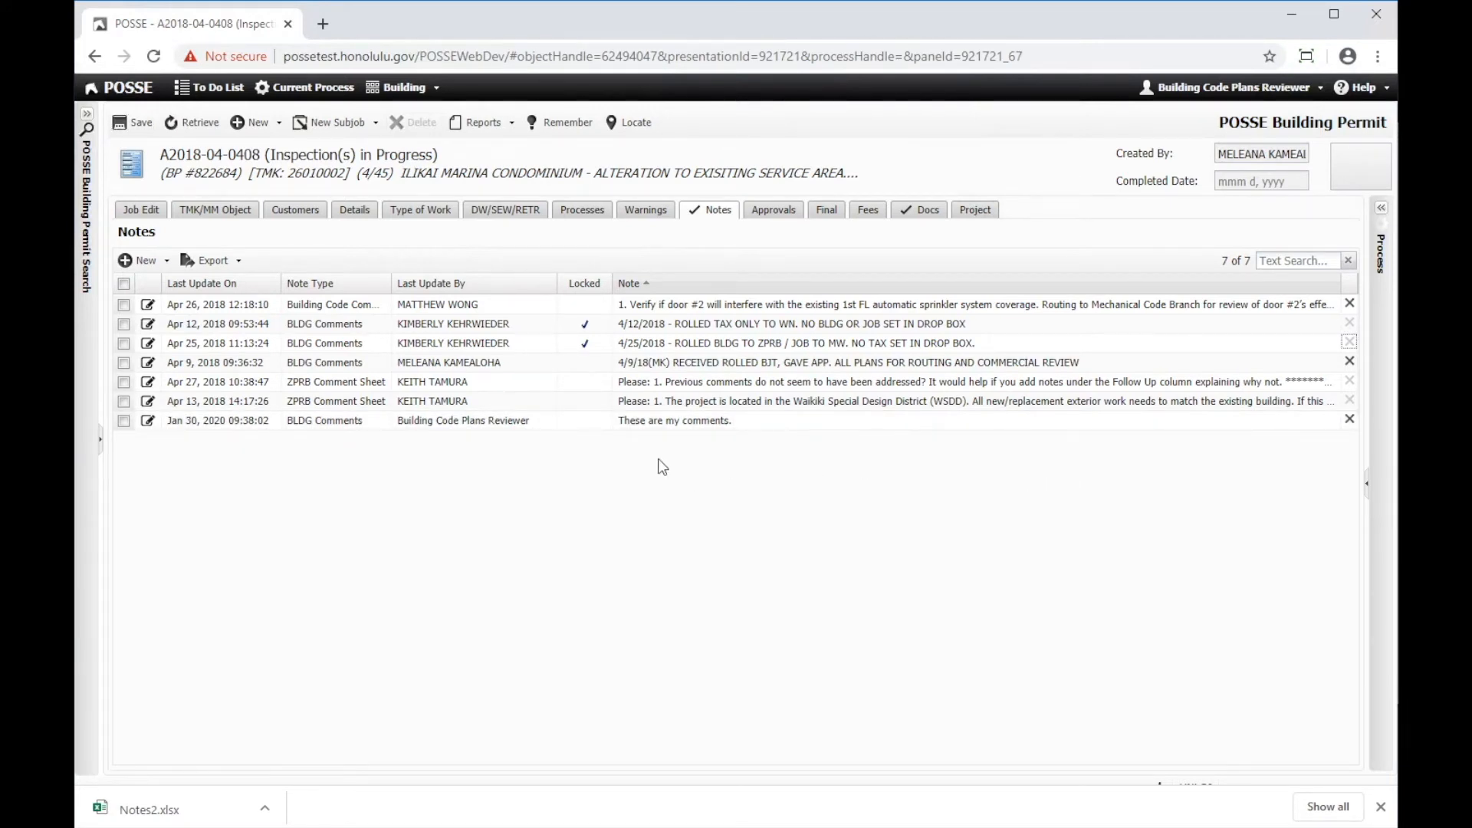
# Unlock the 4/25/2018 BLDG comment note and save the permit
pyautogui.click(149, 344)
pyautogui.click(614, 456)
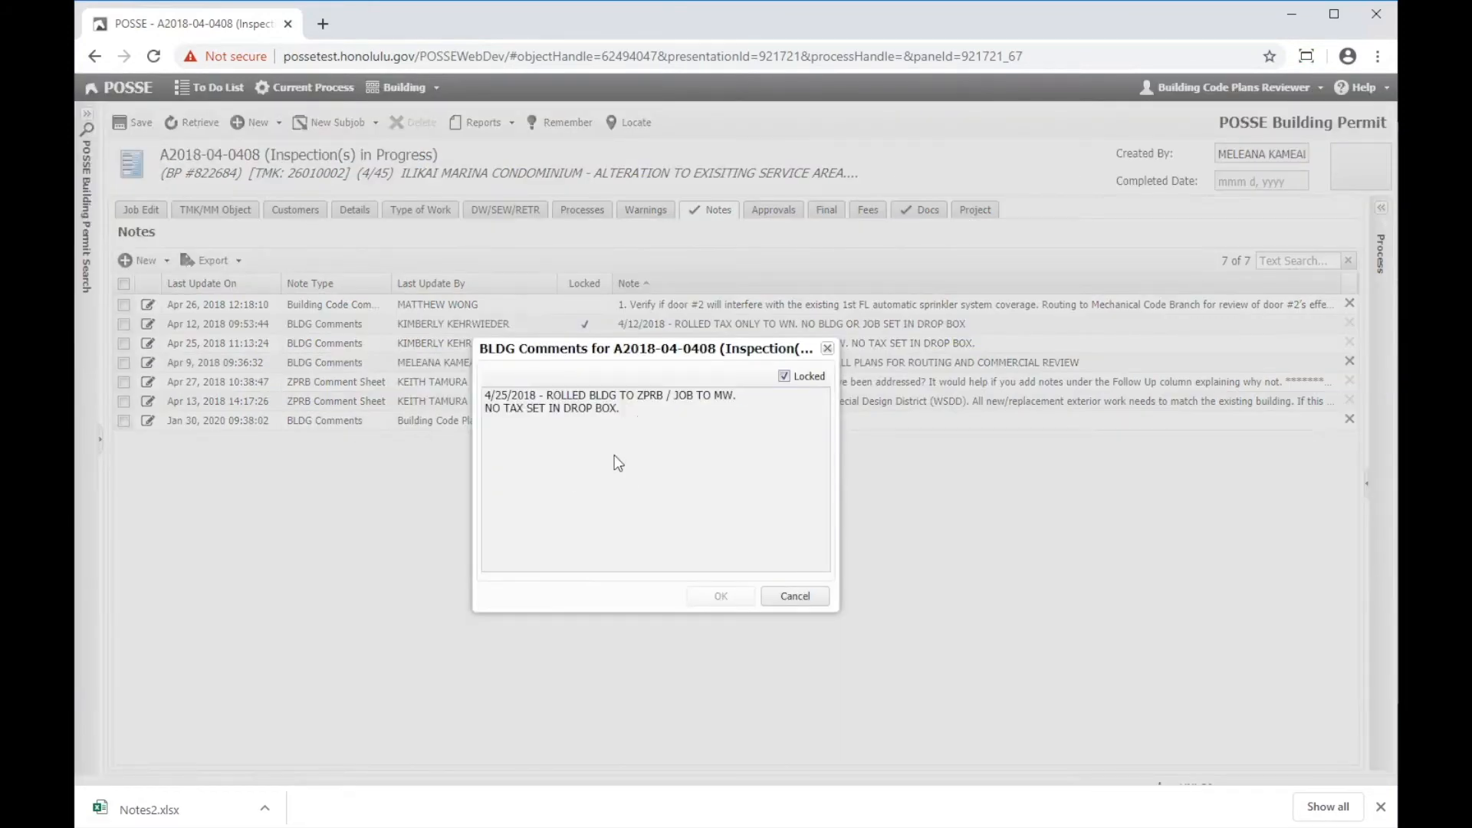
pyautogui.click(784, 376)
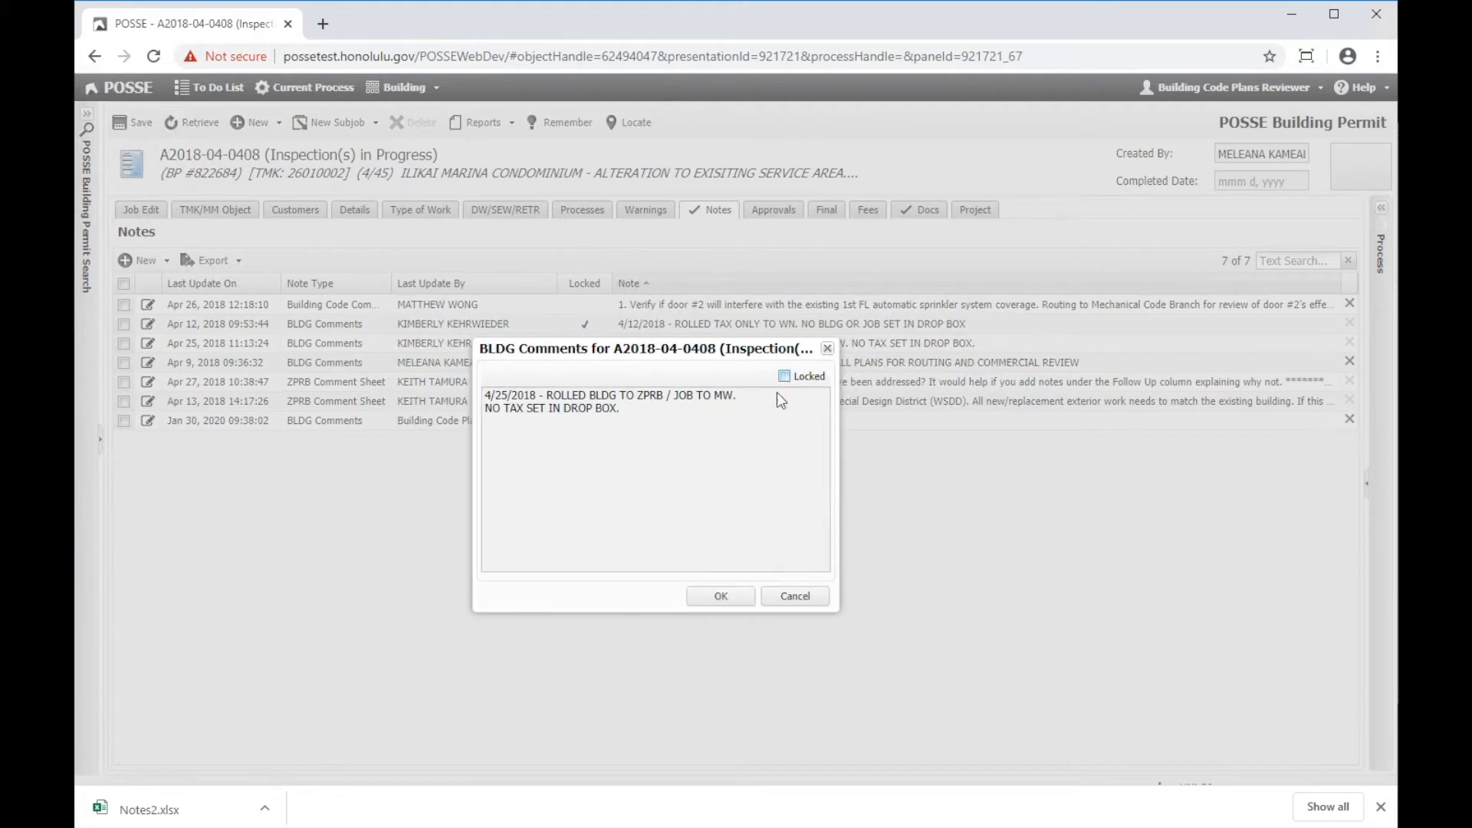
pyautogui.click(742, 599)
pyautogui.click(138, 124)
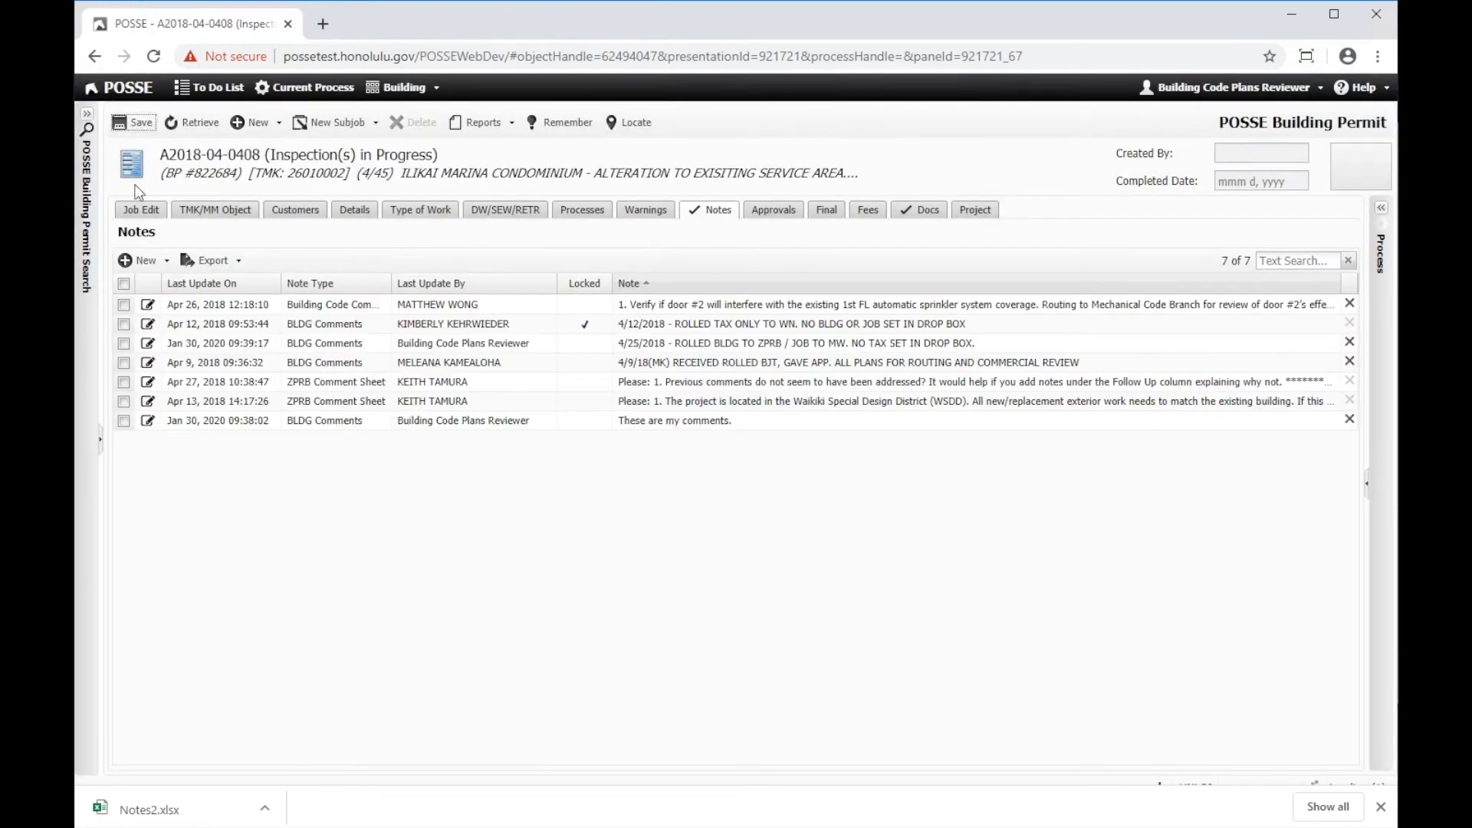
# Replace that note's text with 'I am changing this note' and save
pyautogui.click(147, 344)
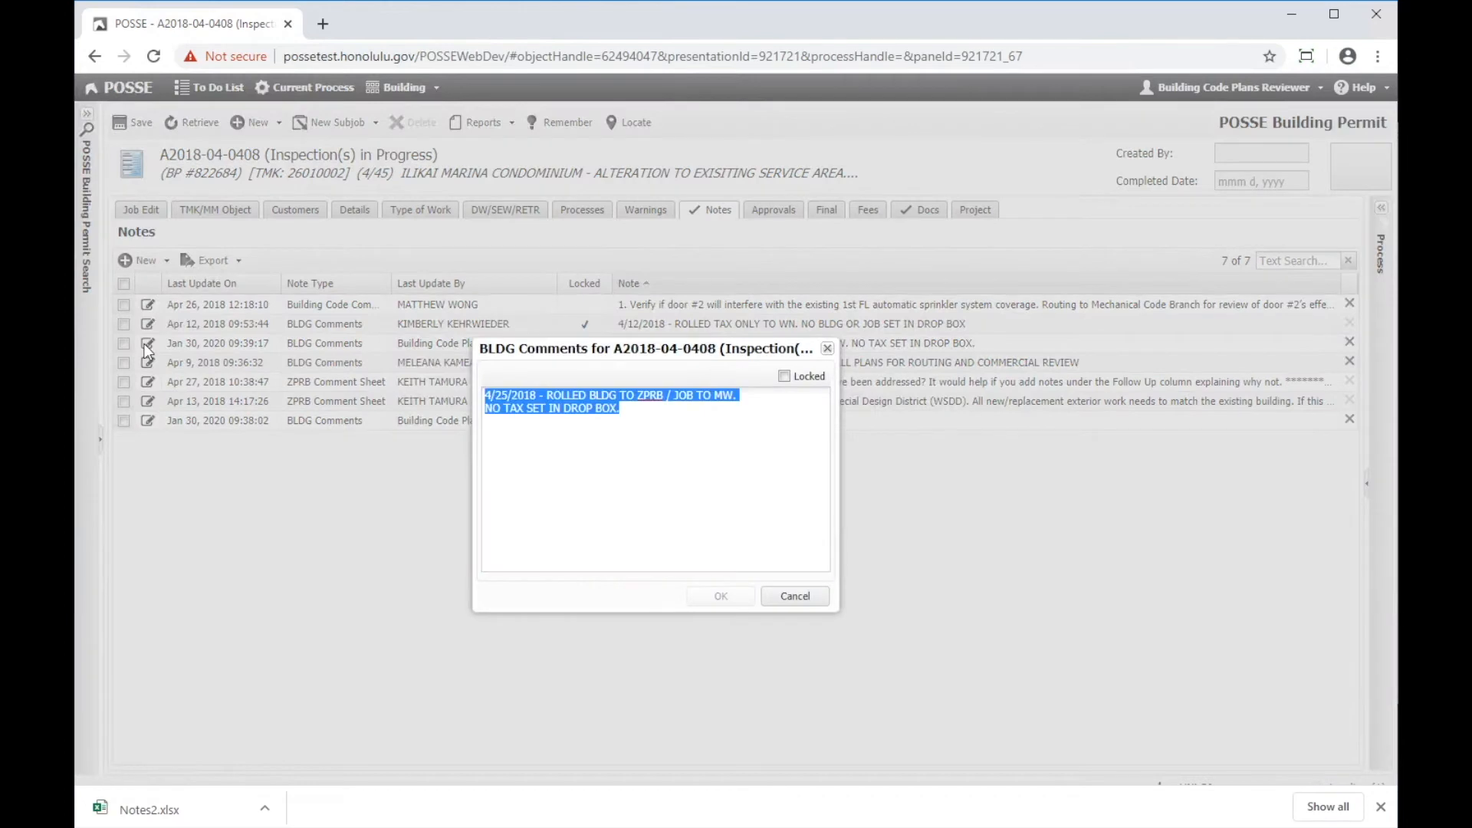
pyautogui.click(632, 446)
pyautogui.moveTo(683, 447); pyautogui.dragTo(484, 381)
pyautogui.press('Delete')
pyautogui.write('I am changing t')
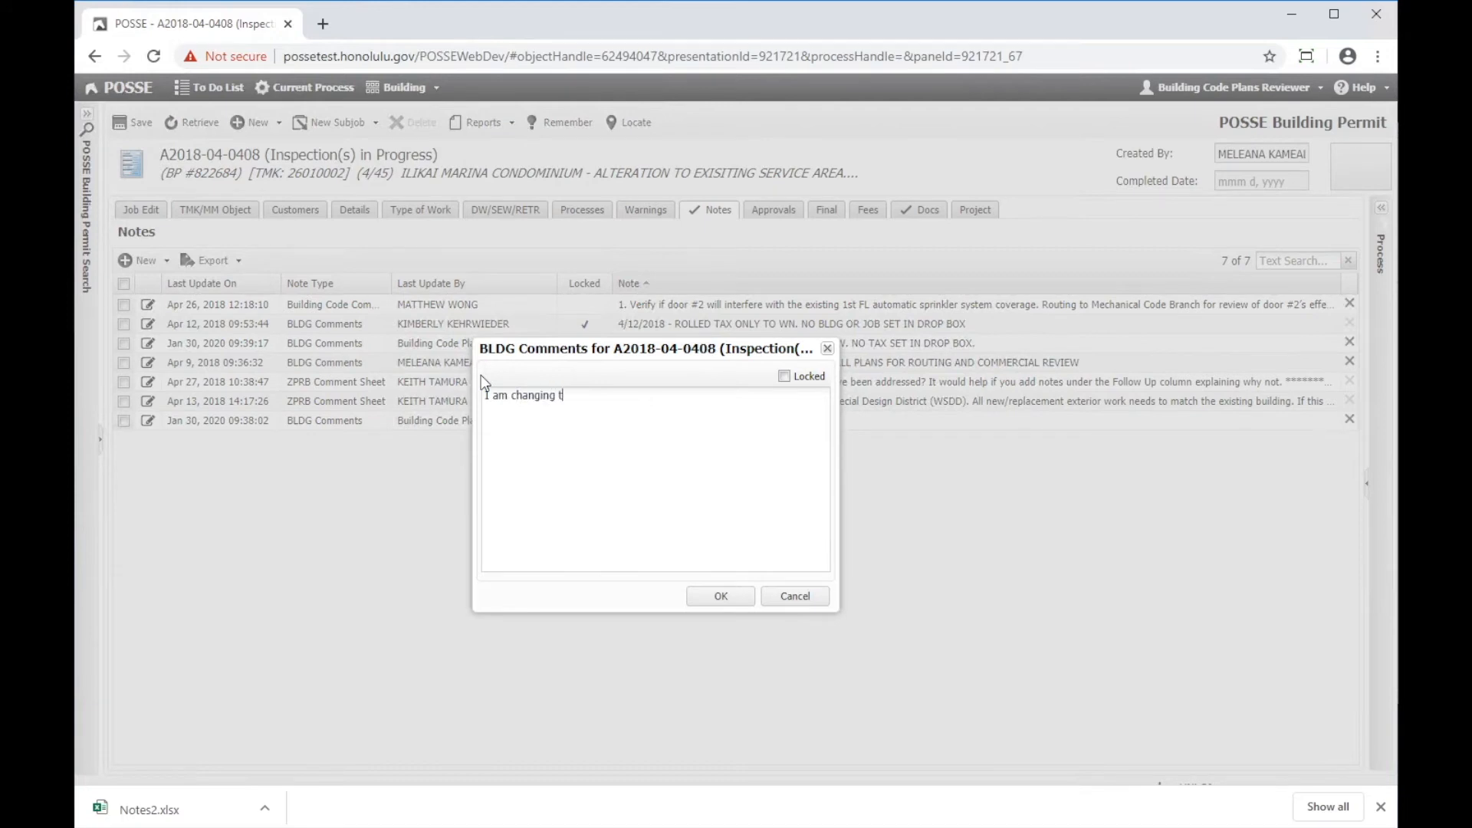
pyautogui.write('his note')
pyautogui.click(723, 598)
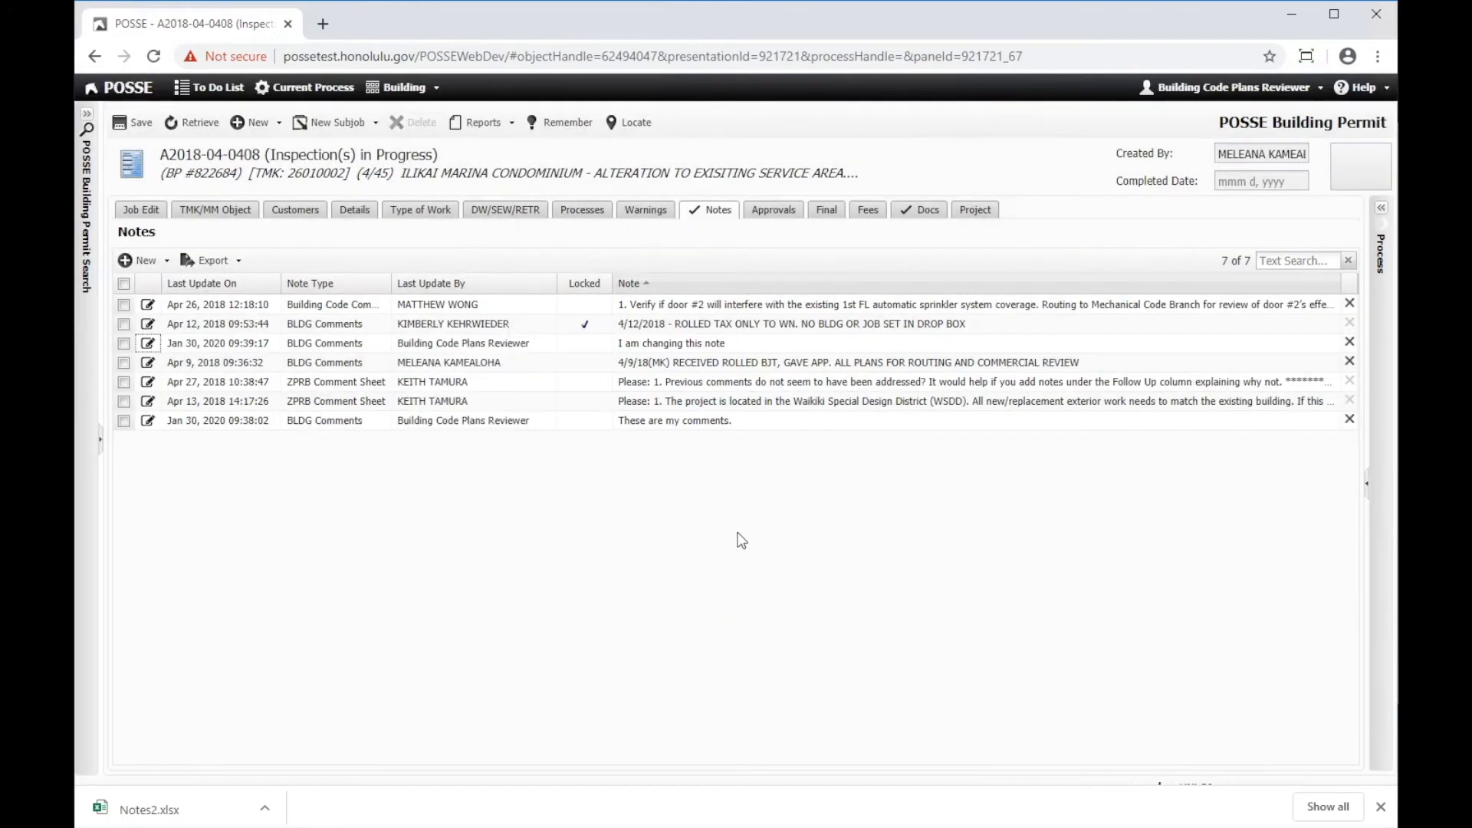
pyautogui.click(133, 123)
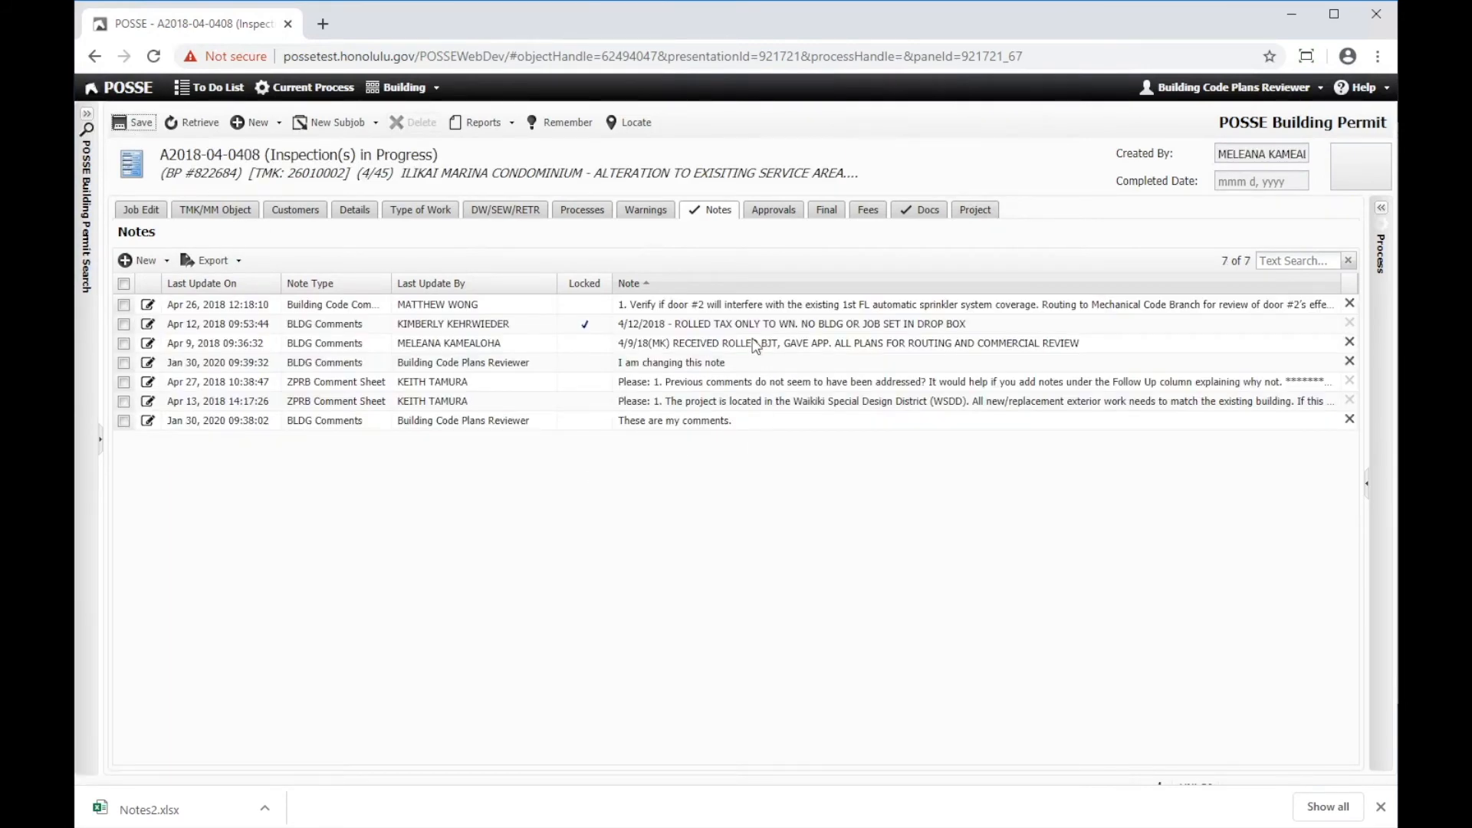
pyautogui.click(857, 537)
# Add a Building Permit Conditions note from the Demo clause, appending 'Test' to its text
pyautogui.click(167, 260)
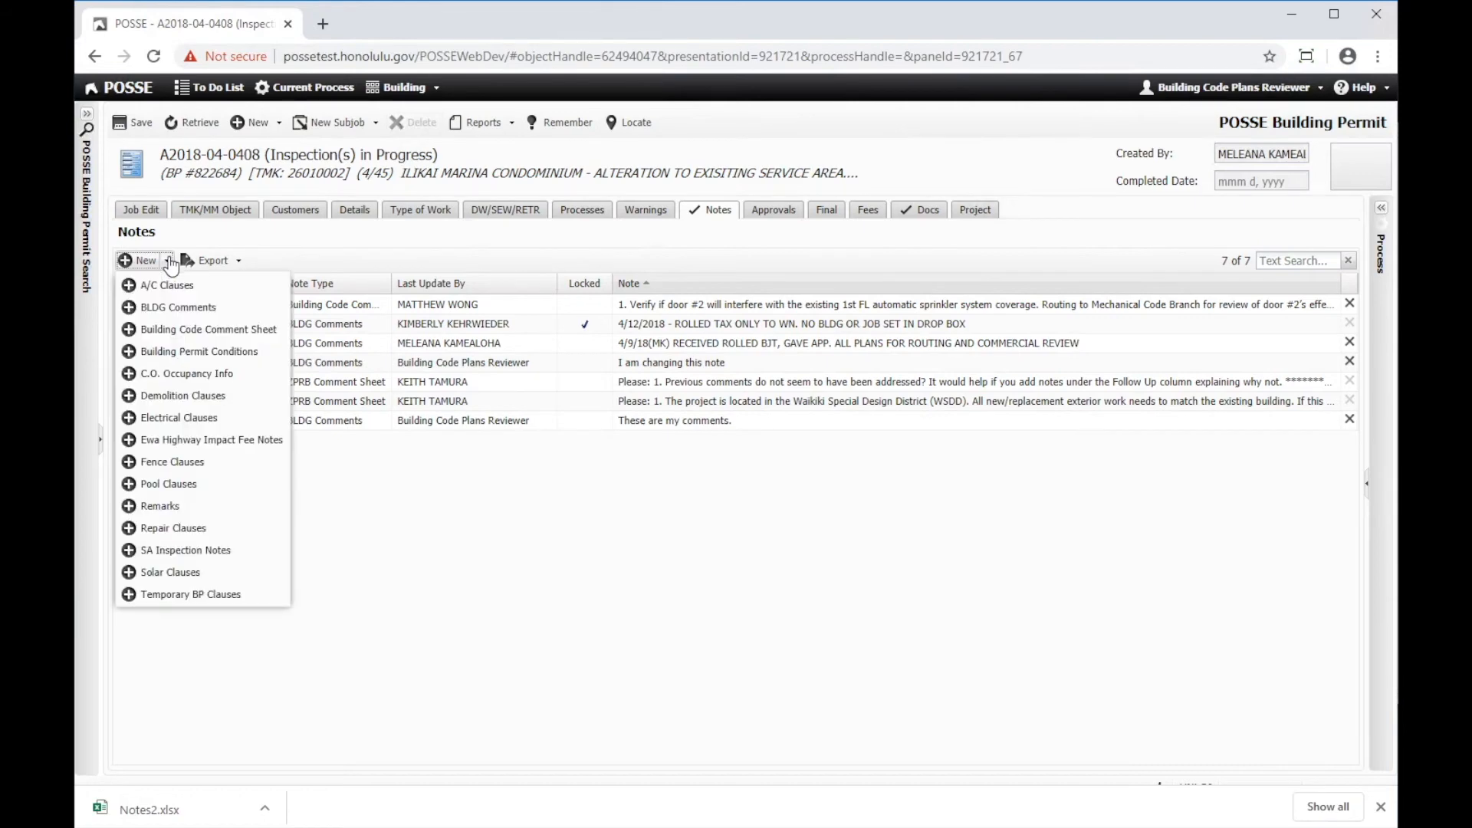
pyautogui.click(188, 355)
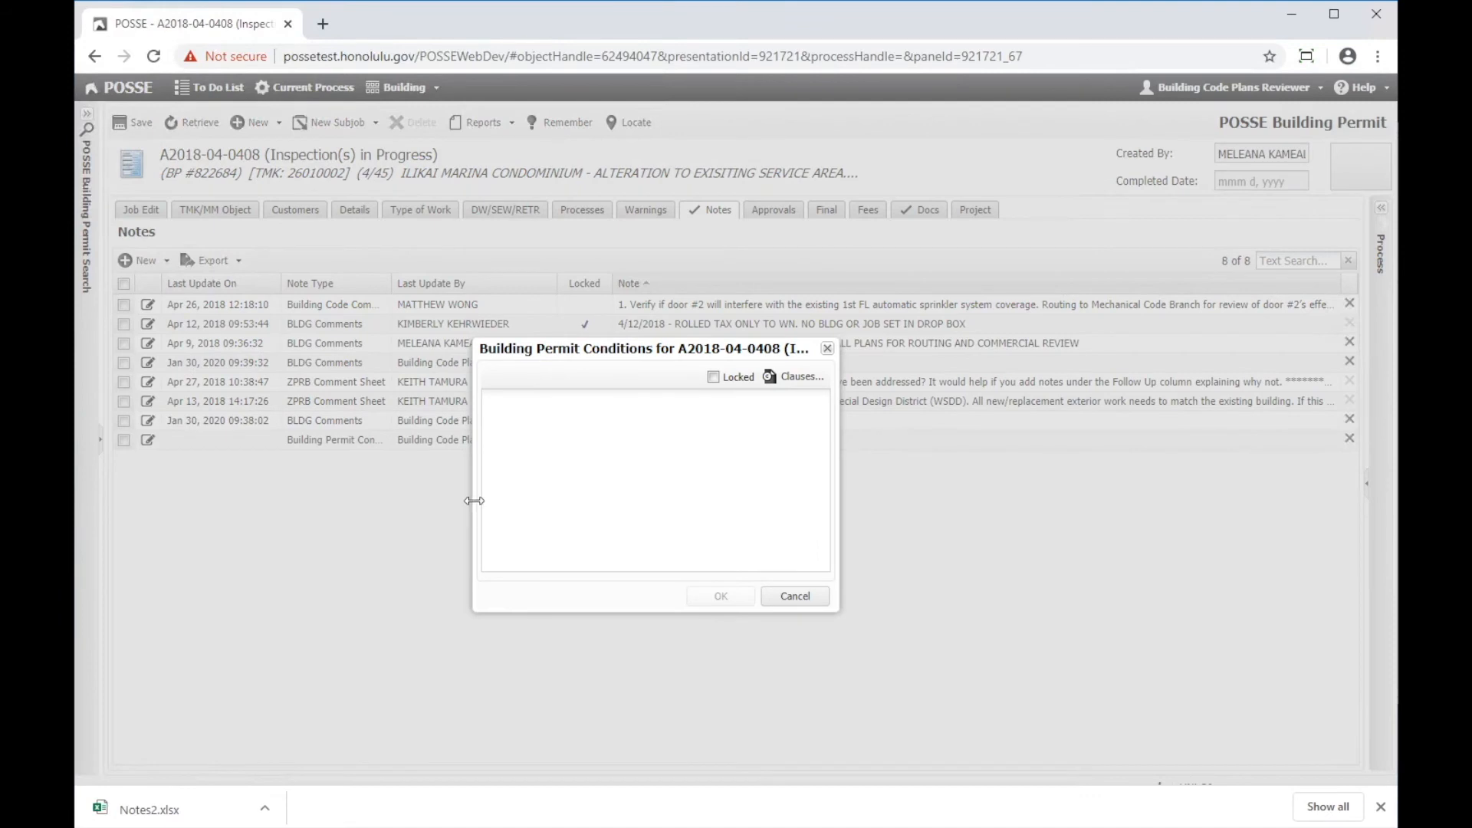
pyautogui.click(810, 378)
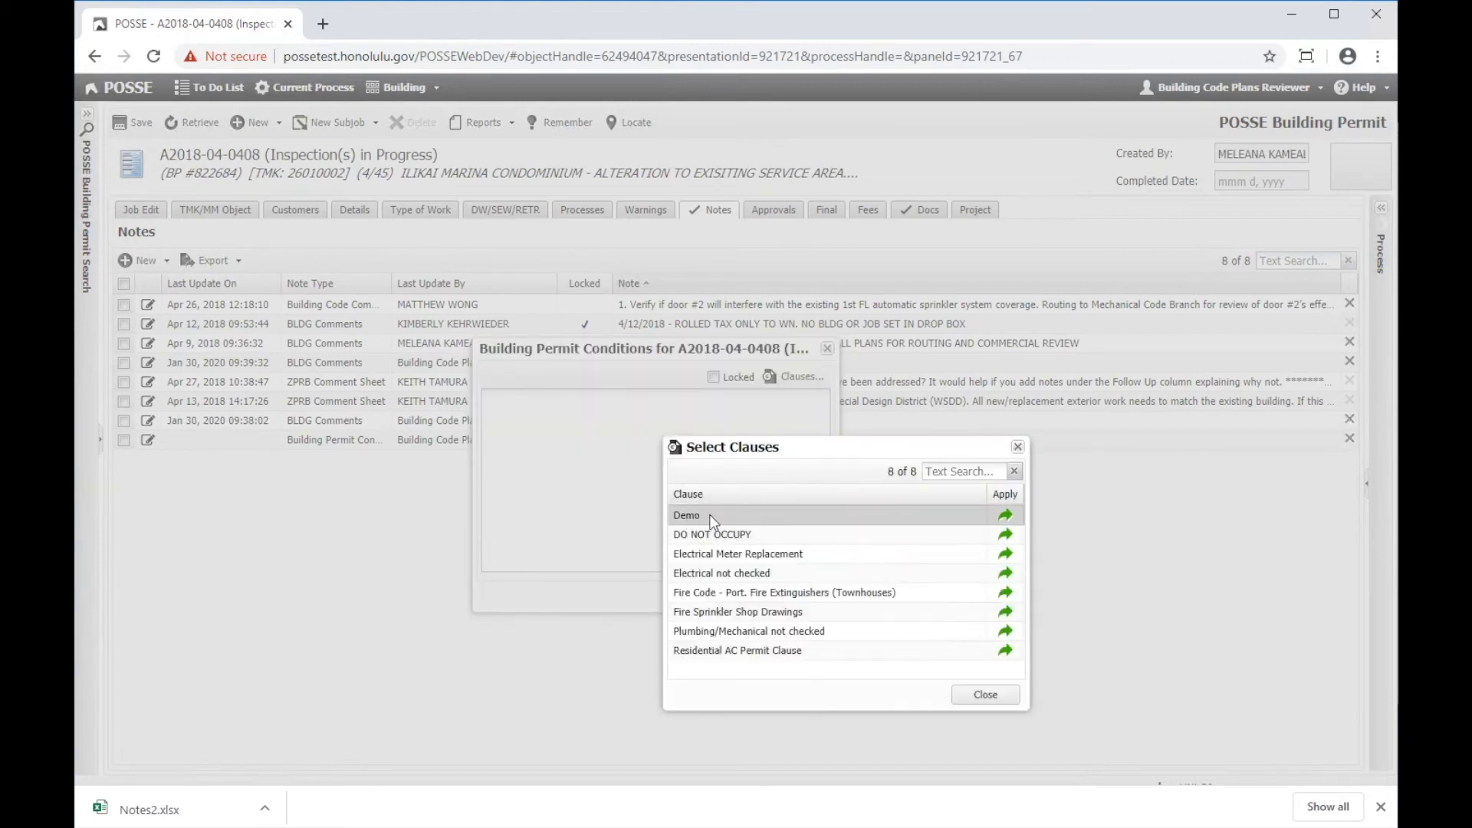
pyautogui.click(1006, 516)
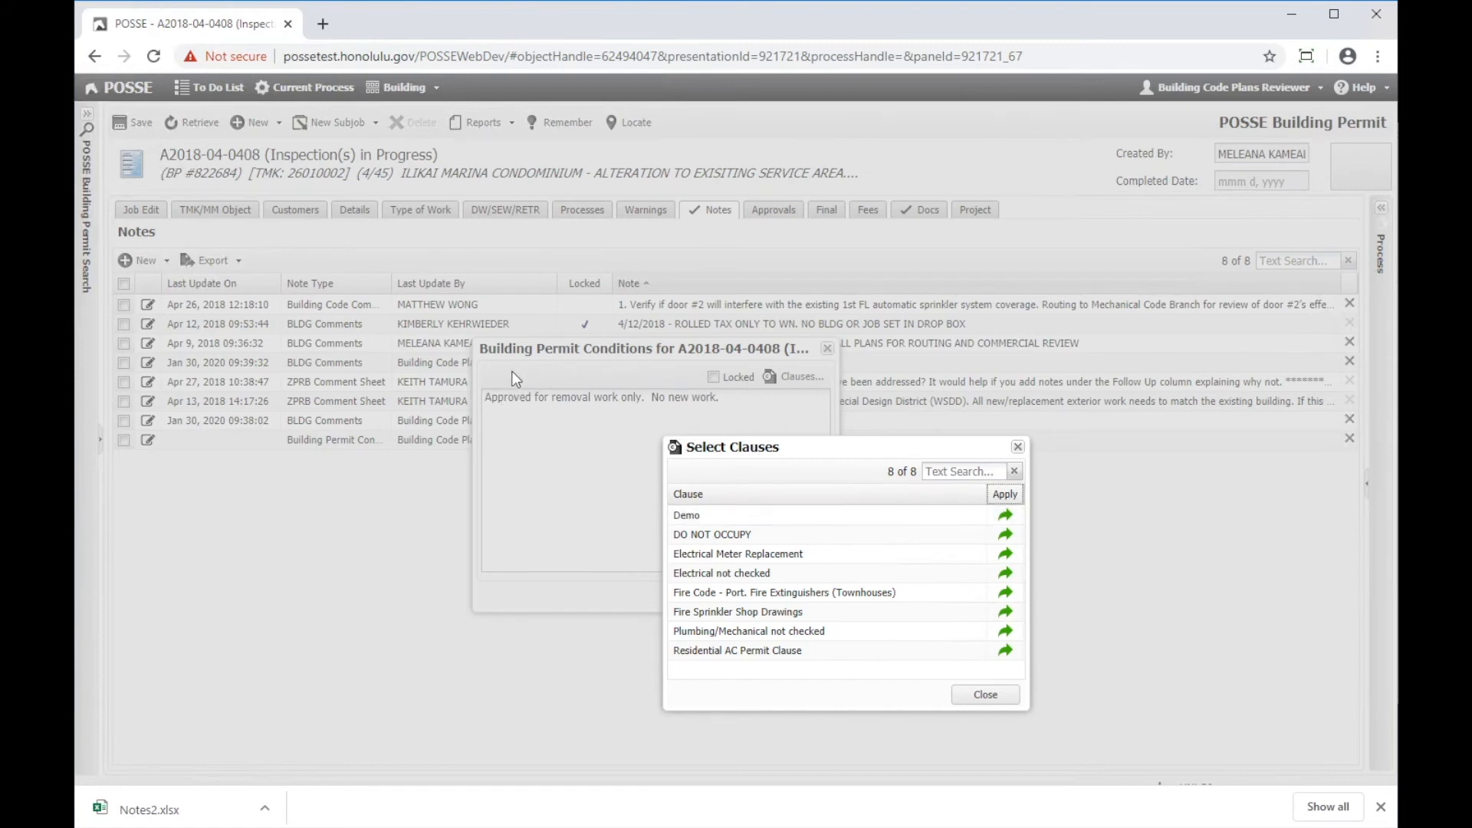
pyautogui.click(1007, 702)
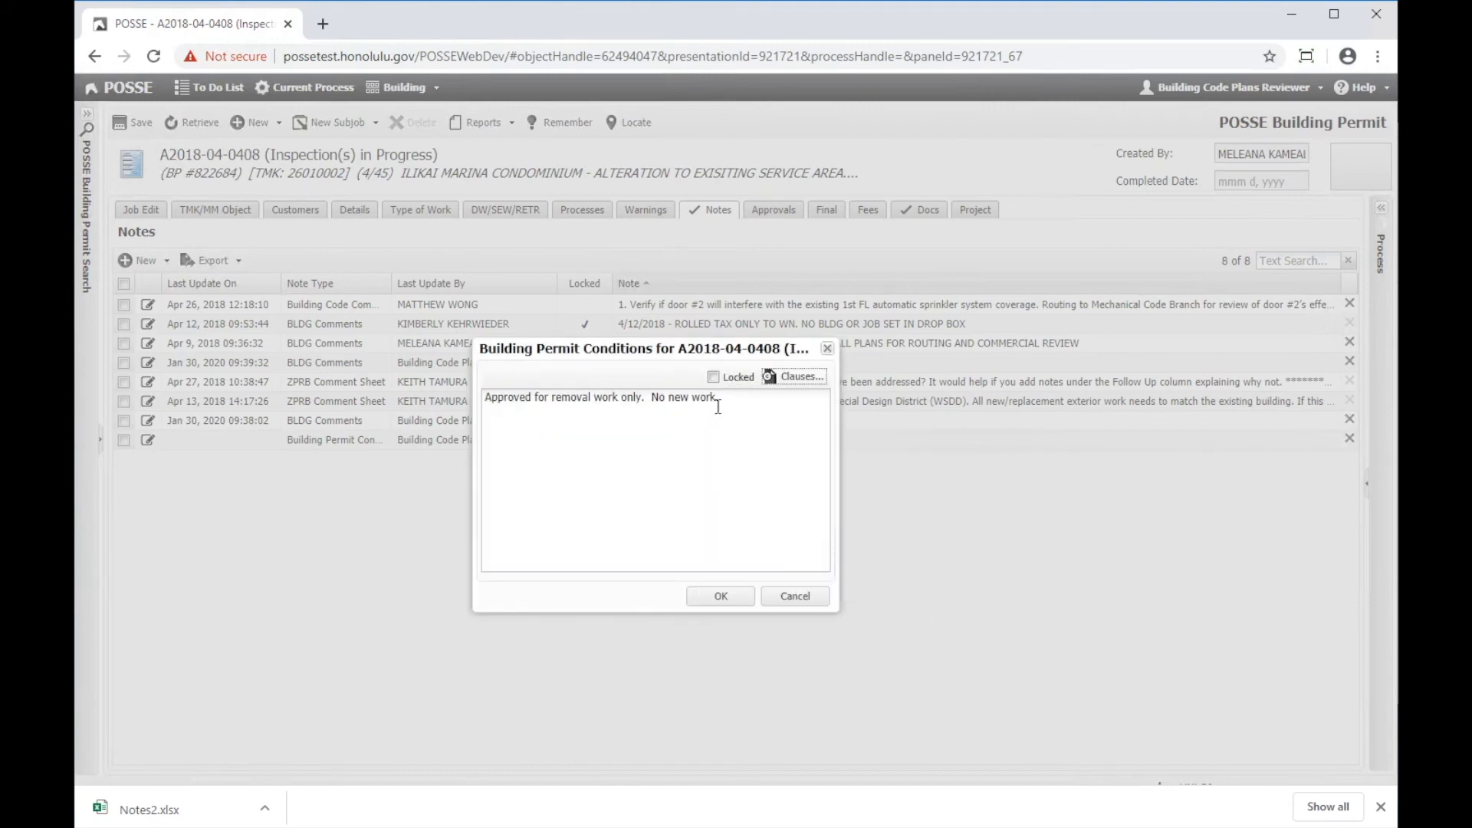
pyautogui.tripleClick(747, 399)
pyautogui.click(752, 399)
pyautogui.write('Test')
pyautogui.click(732, 599)
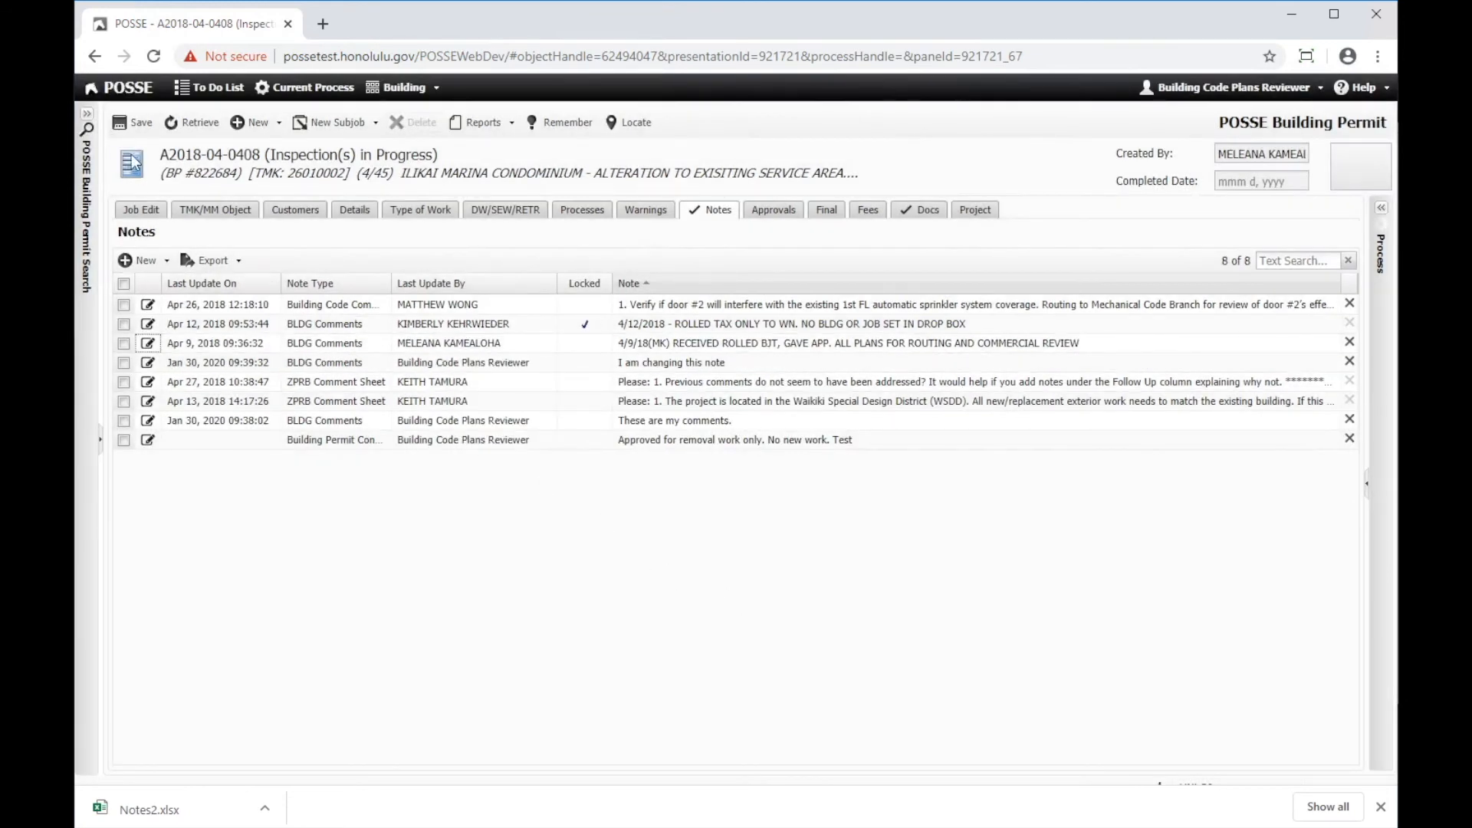
# Save the new condition, delete the 'These are my comments.' note, and save again
pyautogui.click(120, 125)
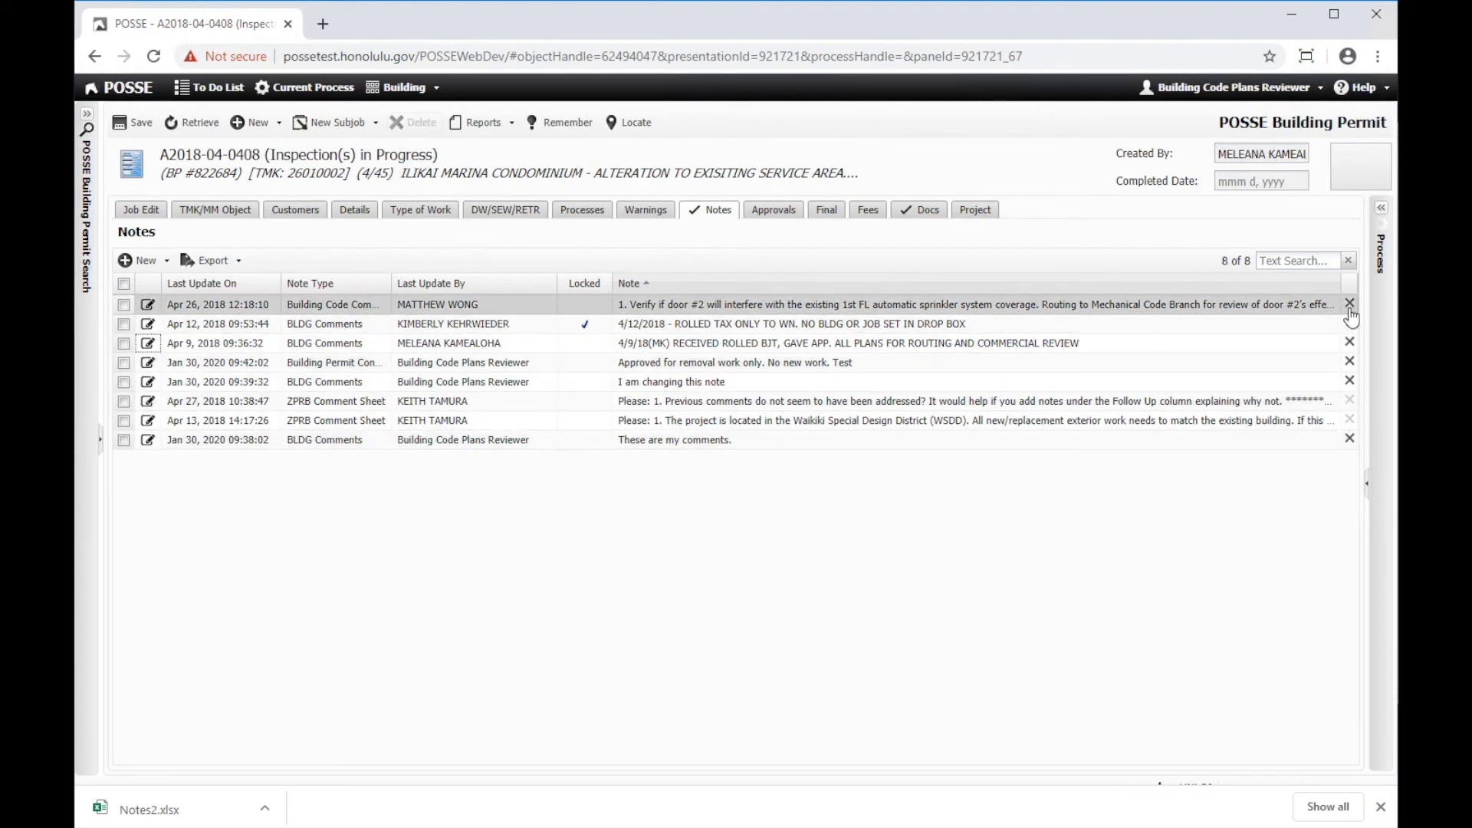
pyautogui.click(1350, 439)
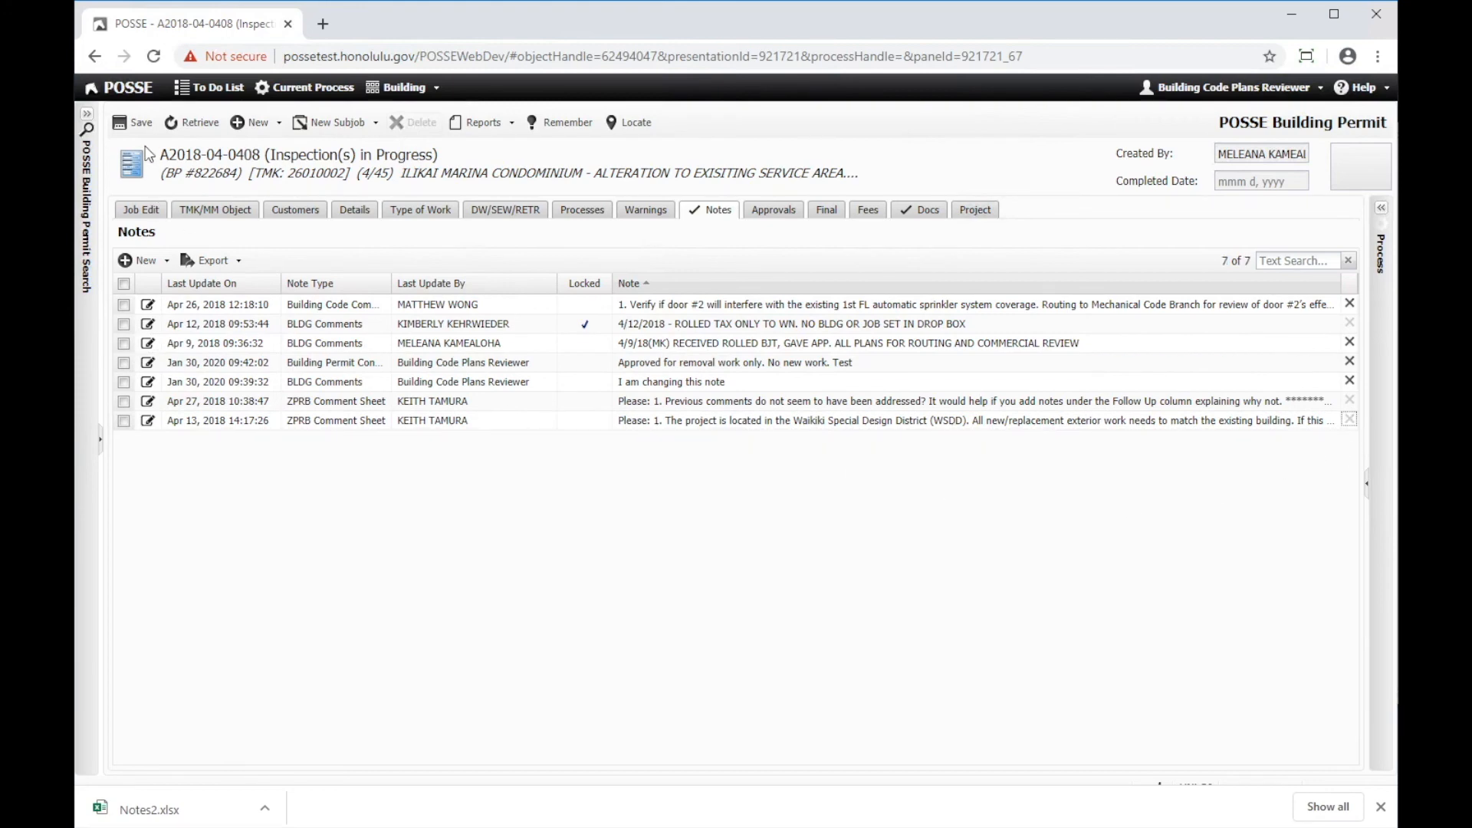
pyautogui.click(138, 127)
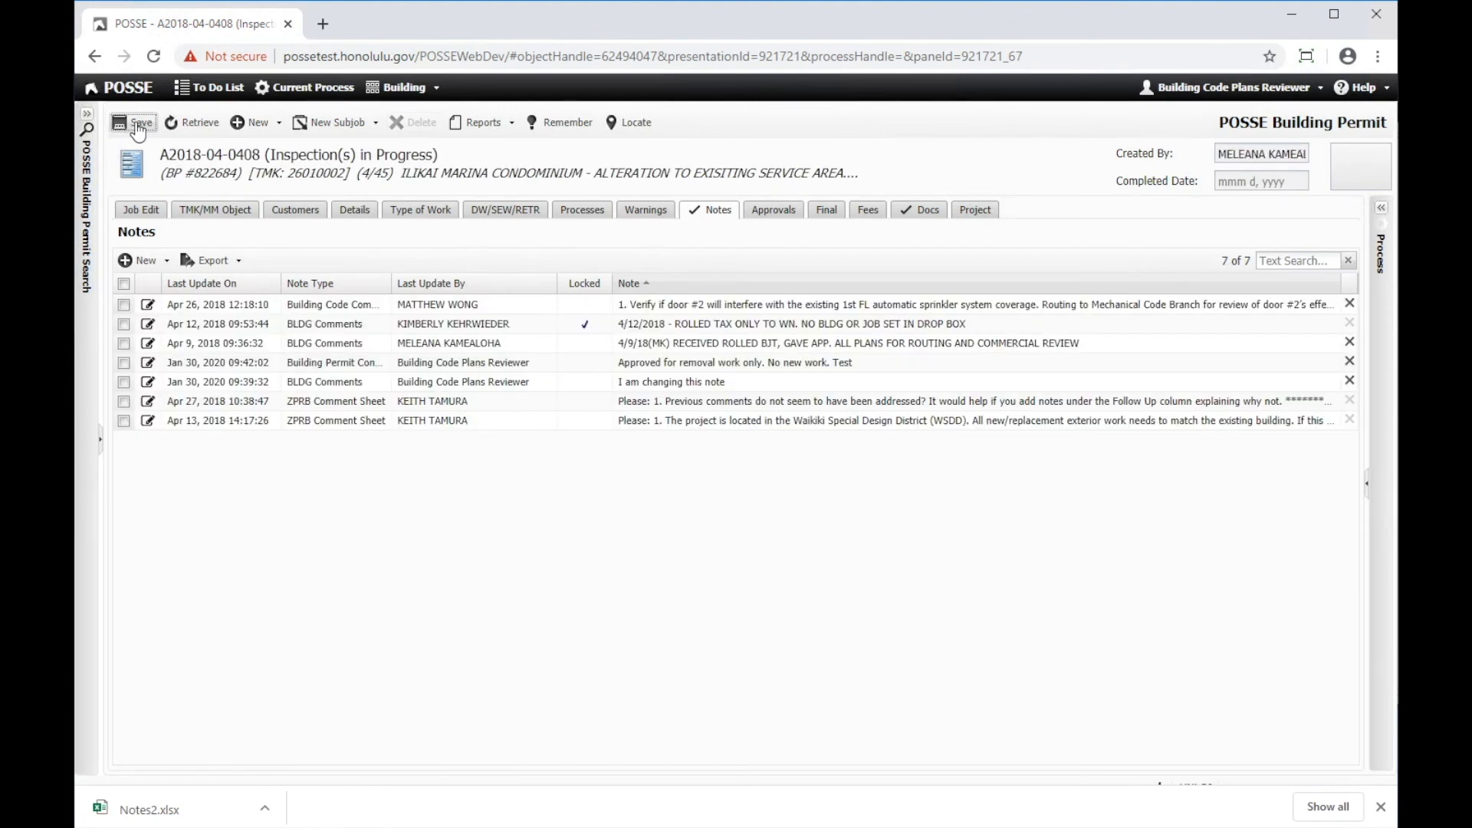